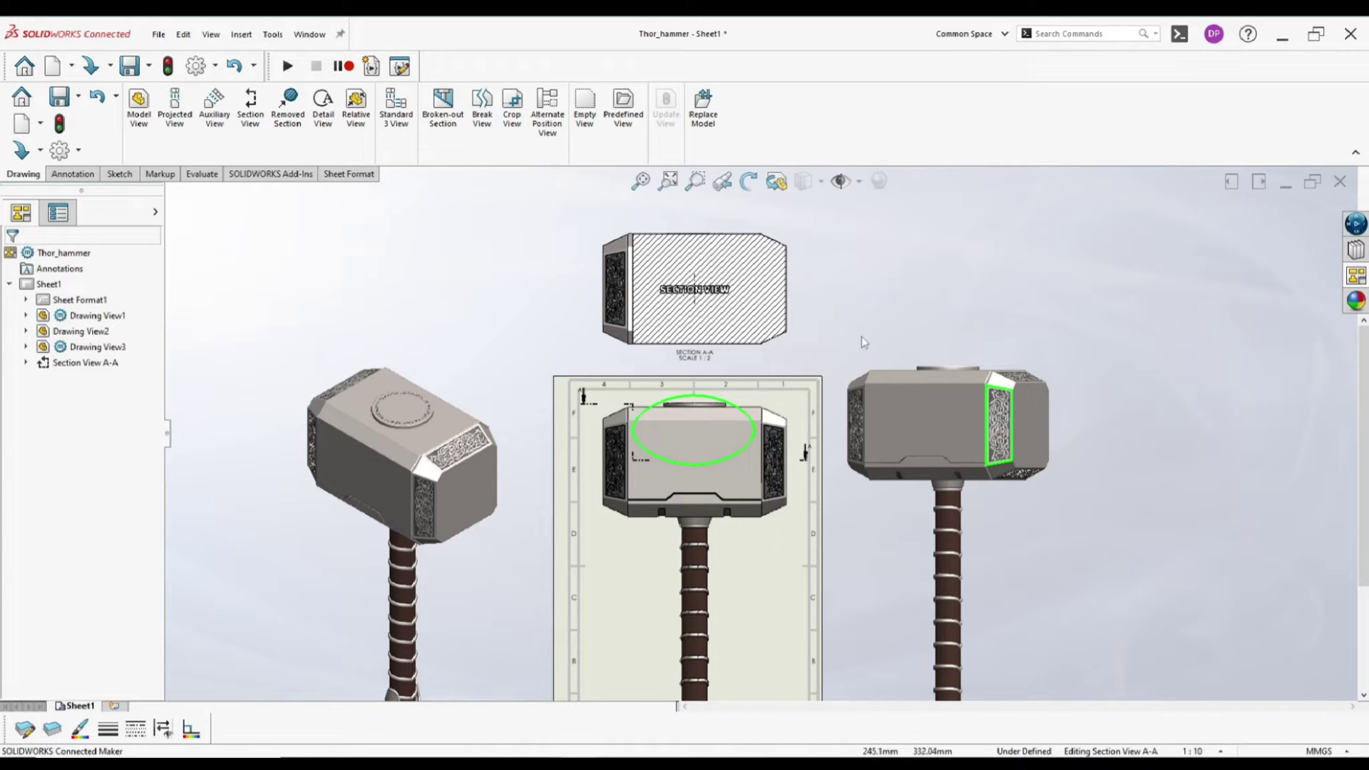
Examine section view A-A, its scale label and the matching cutting line on the front view of the hammer
scroll(775, 482, down, 1)
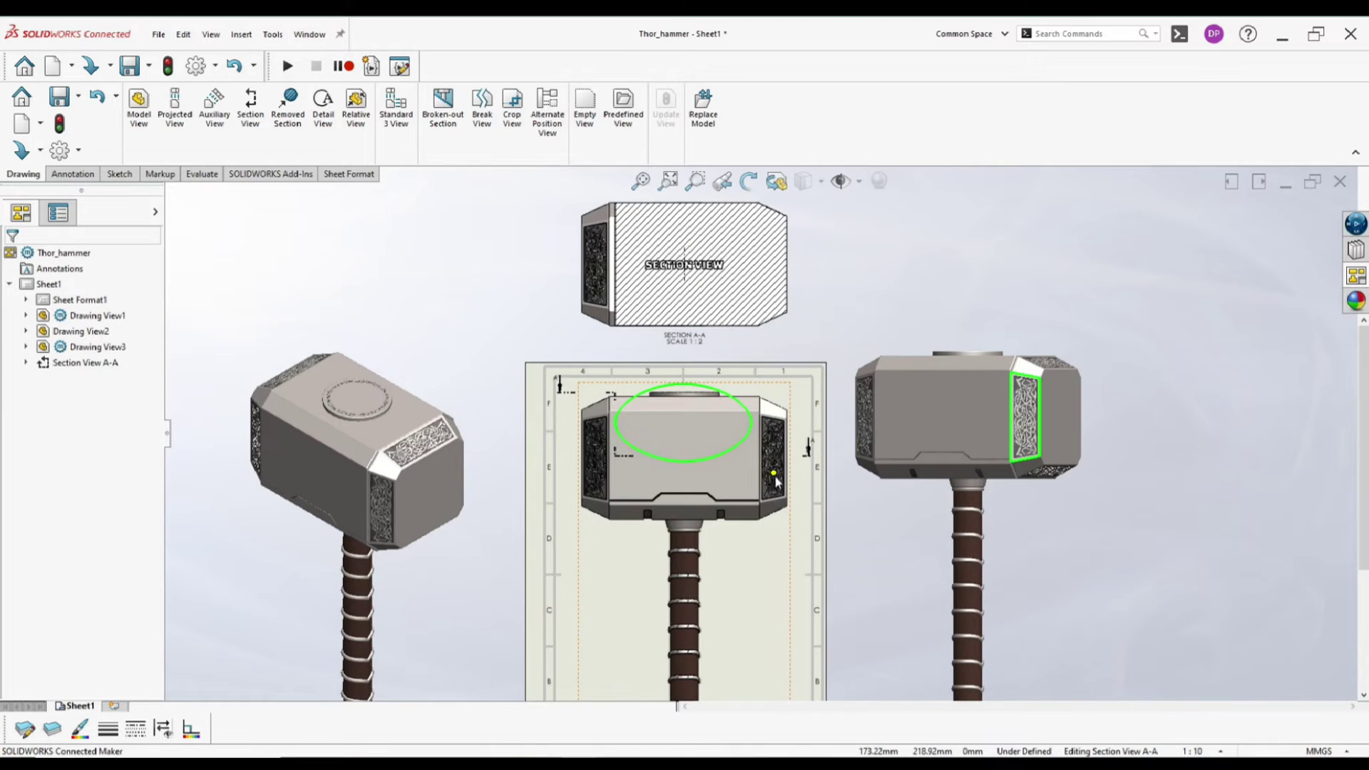
scroll(776, 482, down, 3)
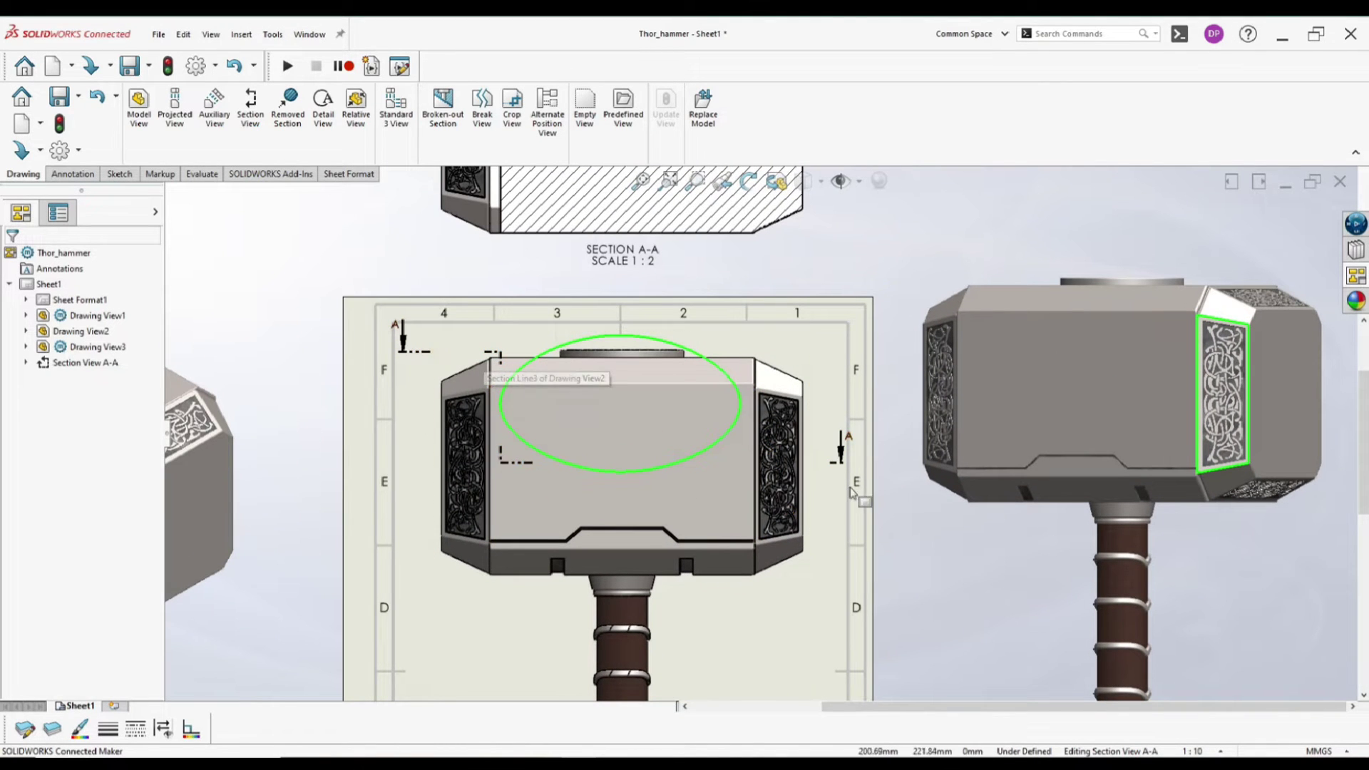
scroll(723, 462, up, 3)
scroll(642, 328, down, 2)
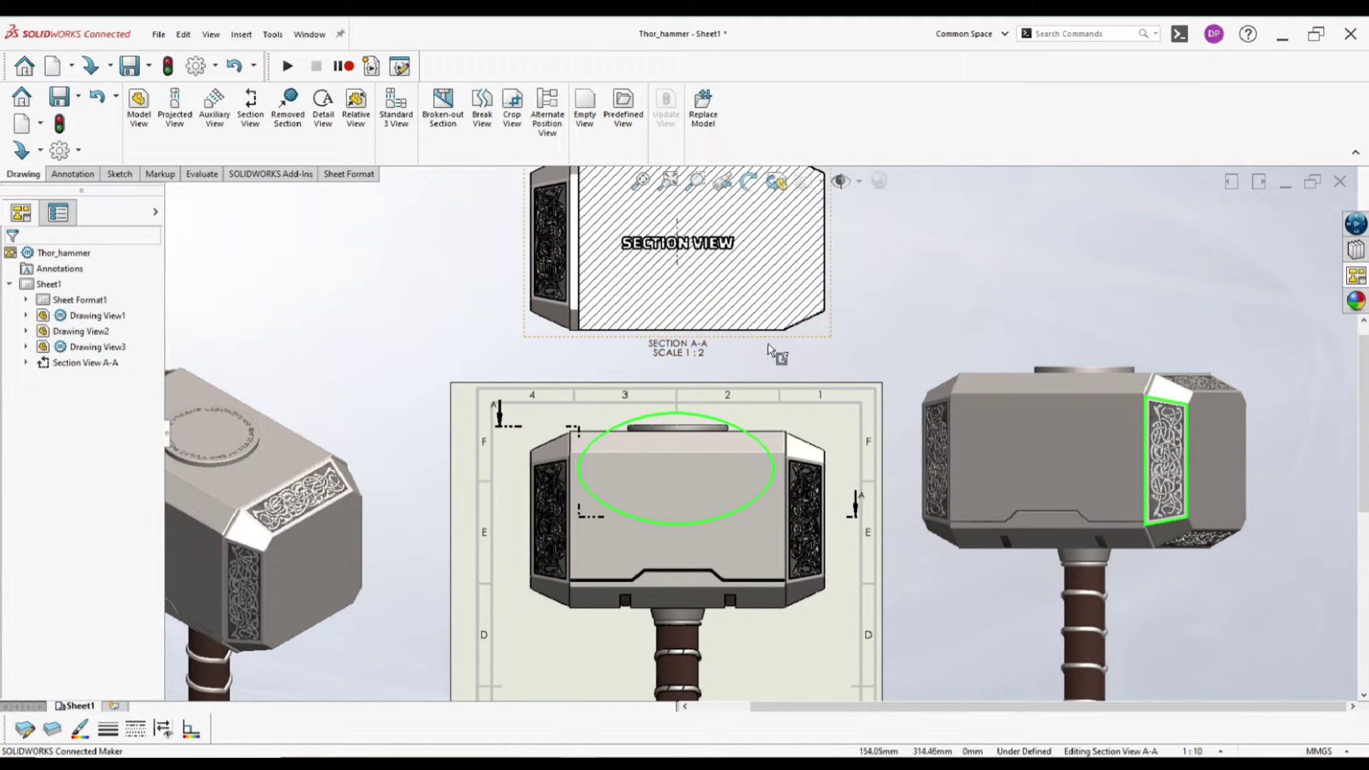
click(784, 314)
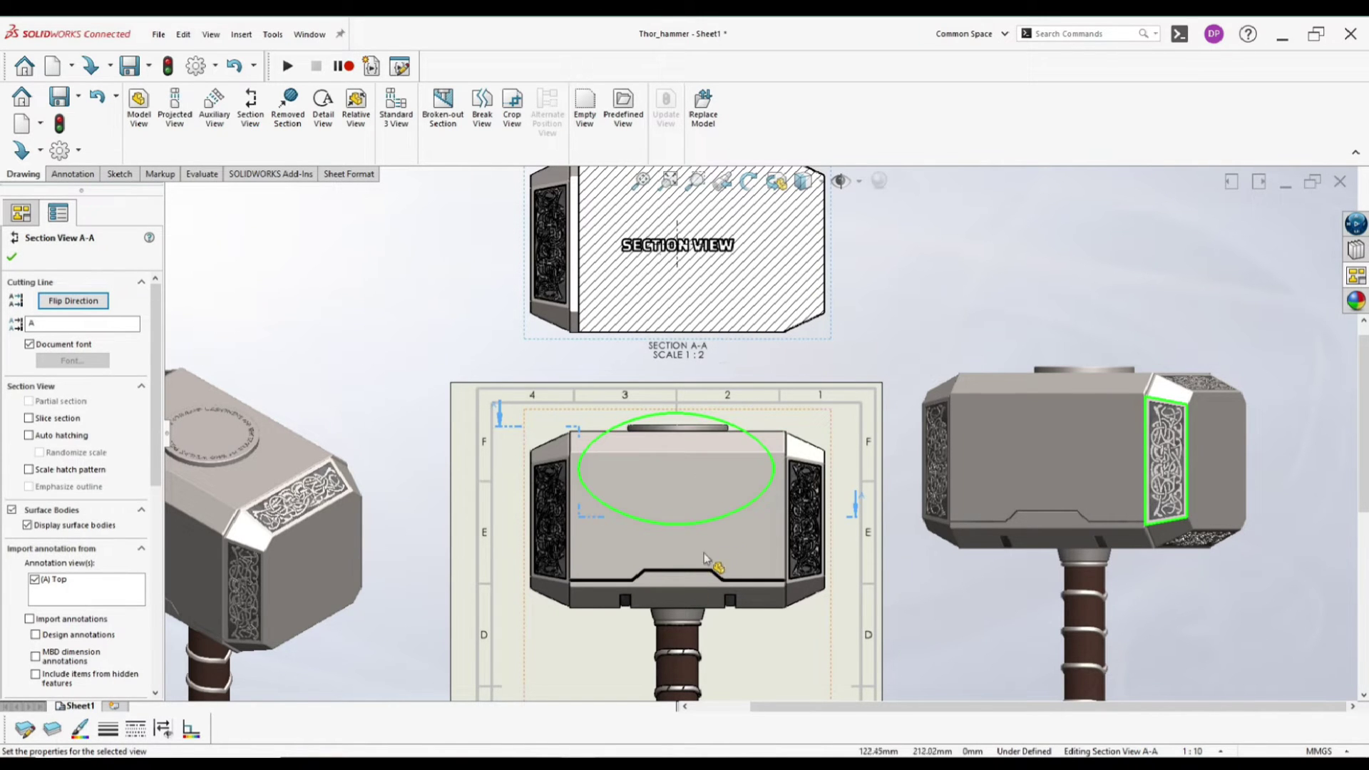
scroll(721, 456, up, 2)
scroll(697, 387, down, 3)
scroll(684, 335, up, 1)
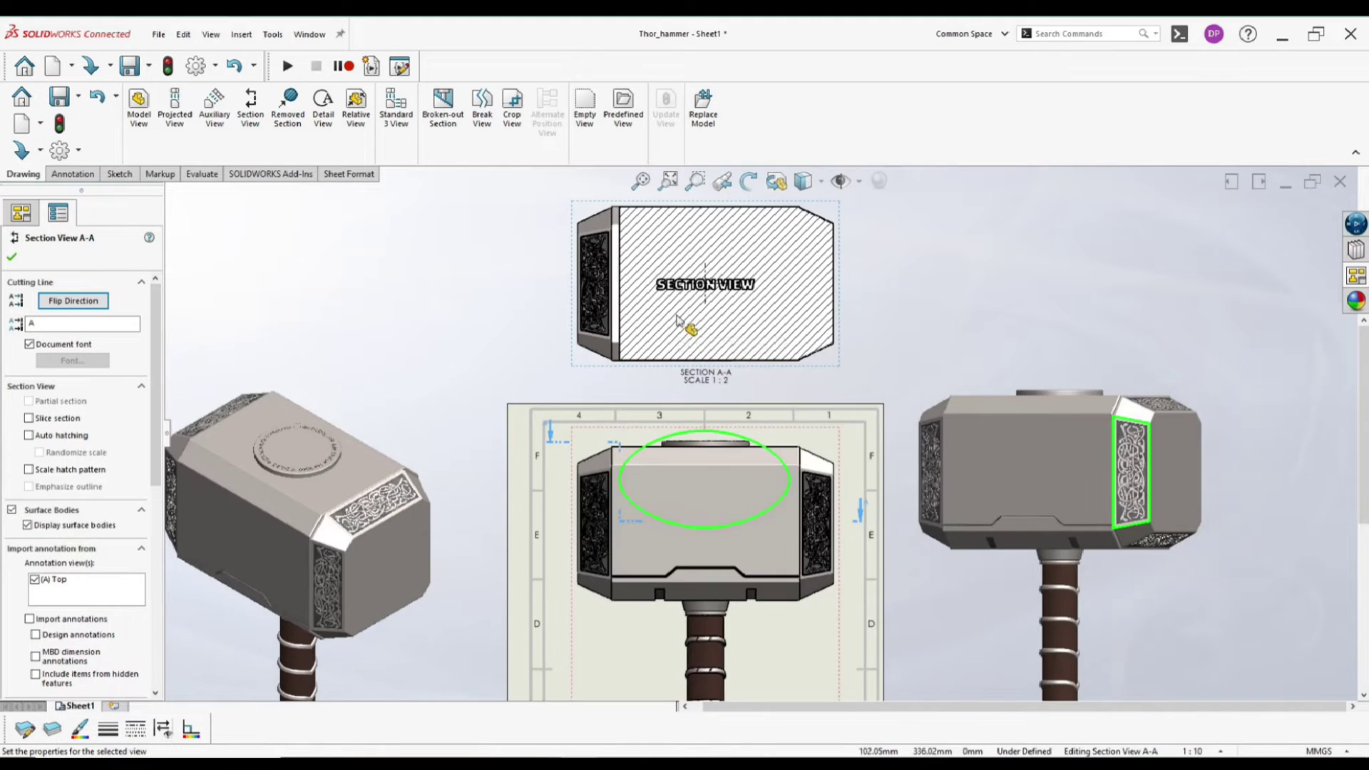
scroll(713, 300, down, 3)
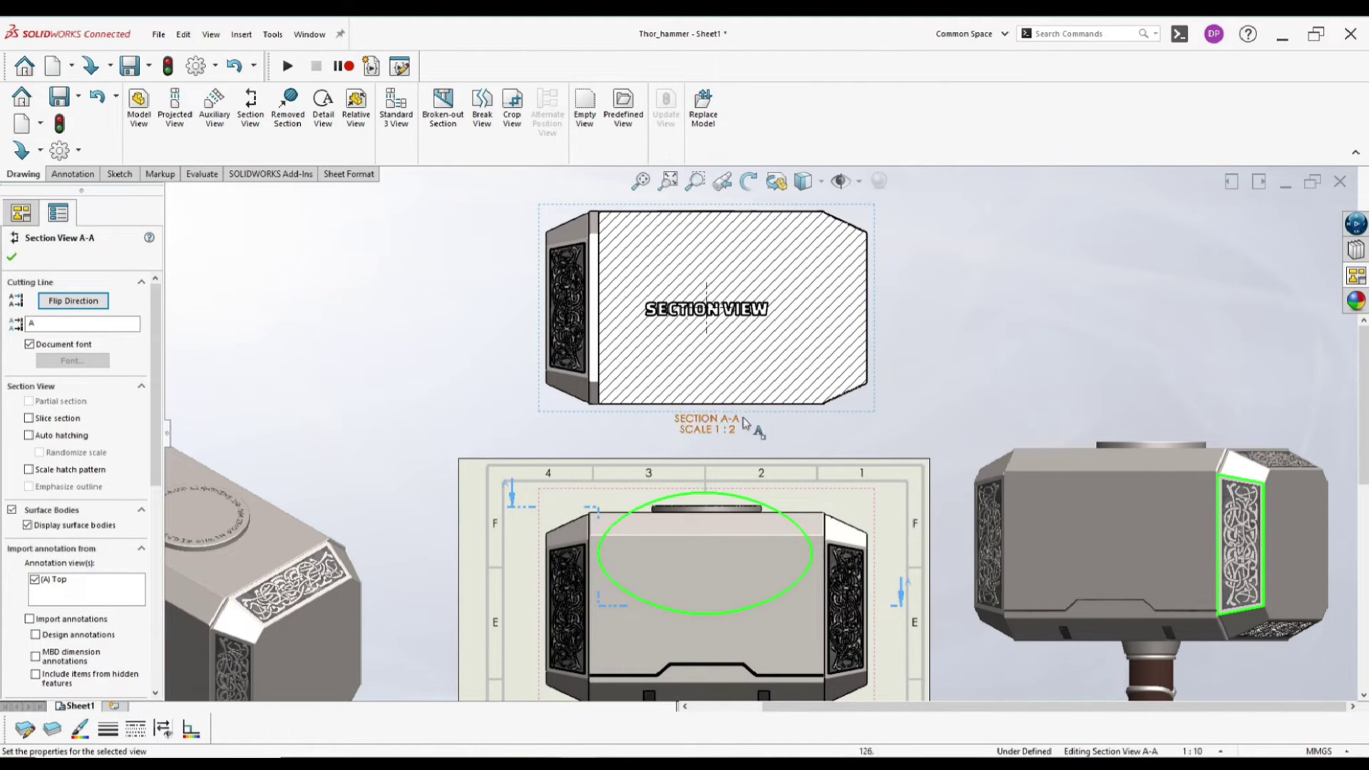
click(710, 429)
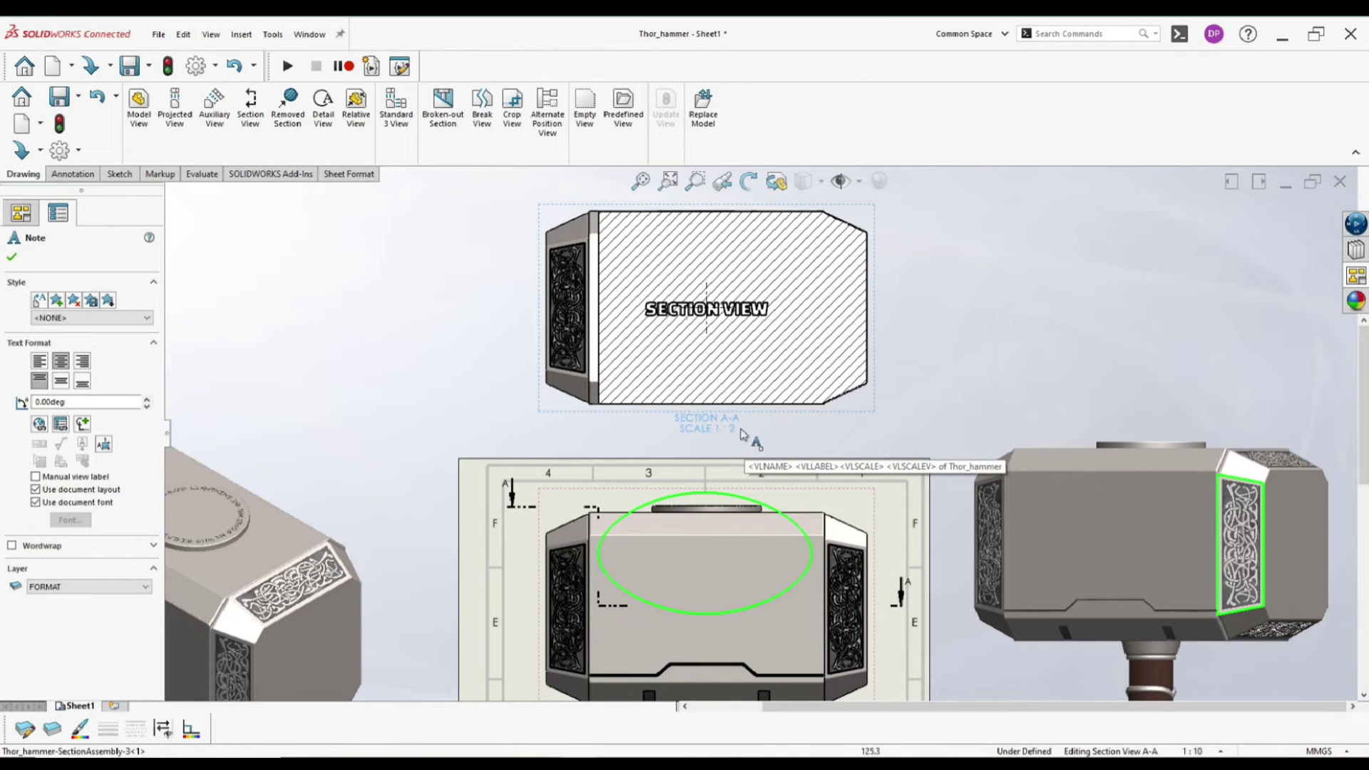
scroll(715, 446, up, 1)
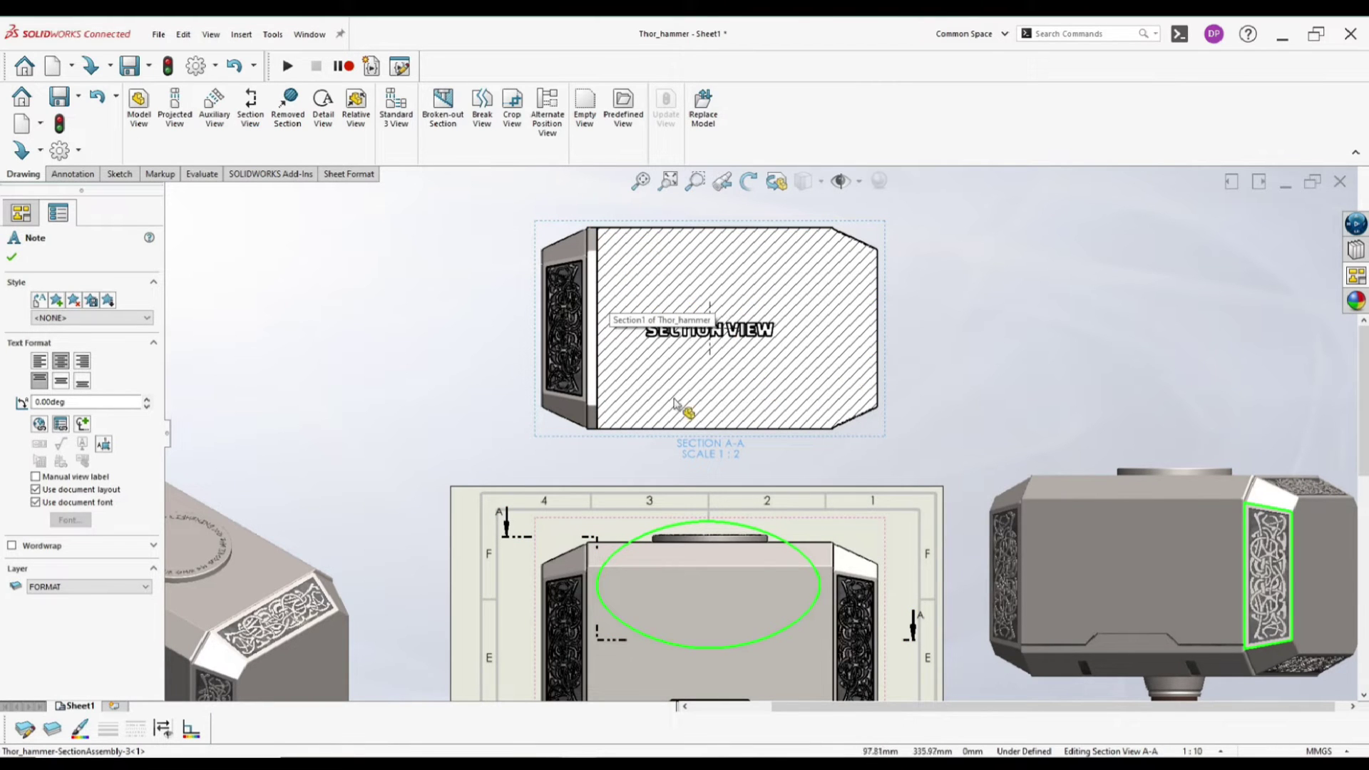
scroll(680, 470, down, 1)
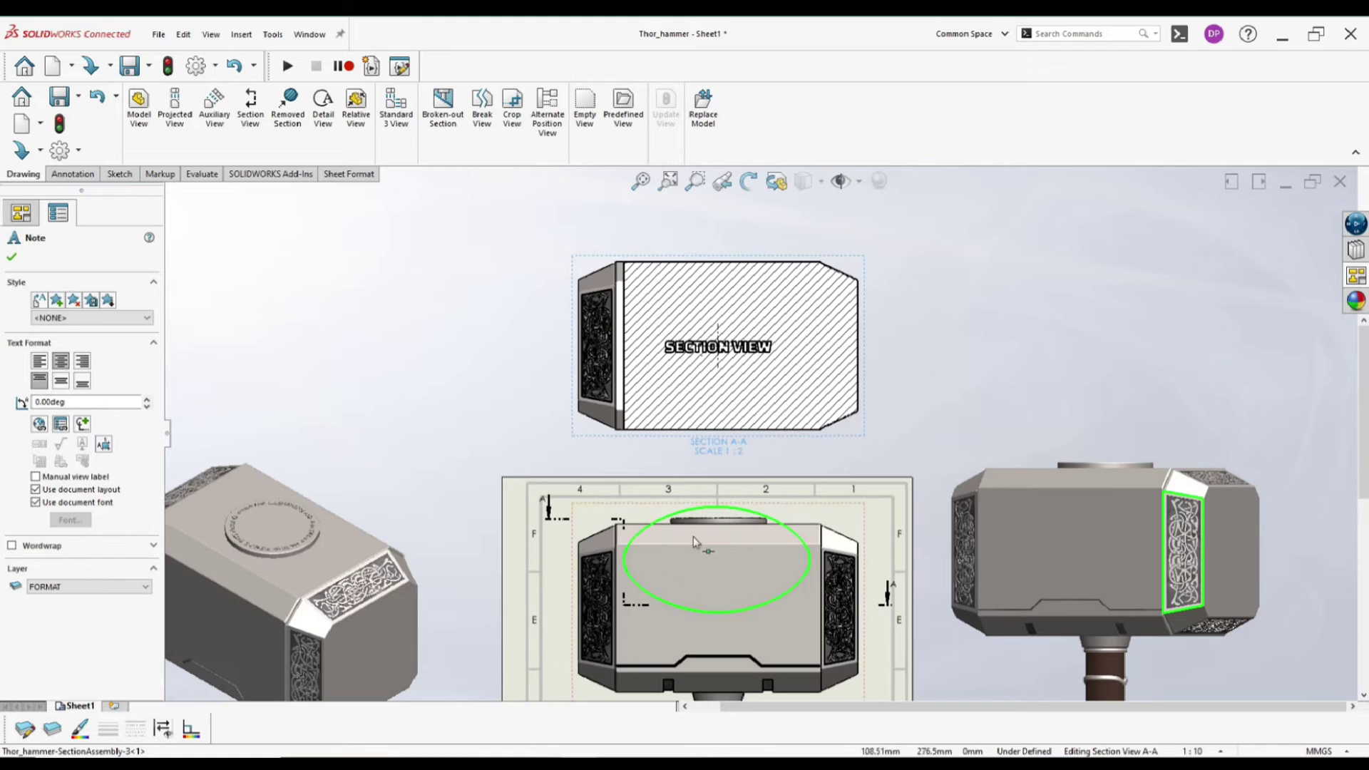
scroll(693, 540, down, 1)
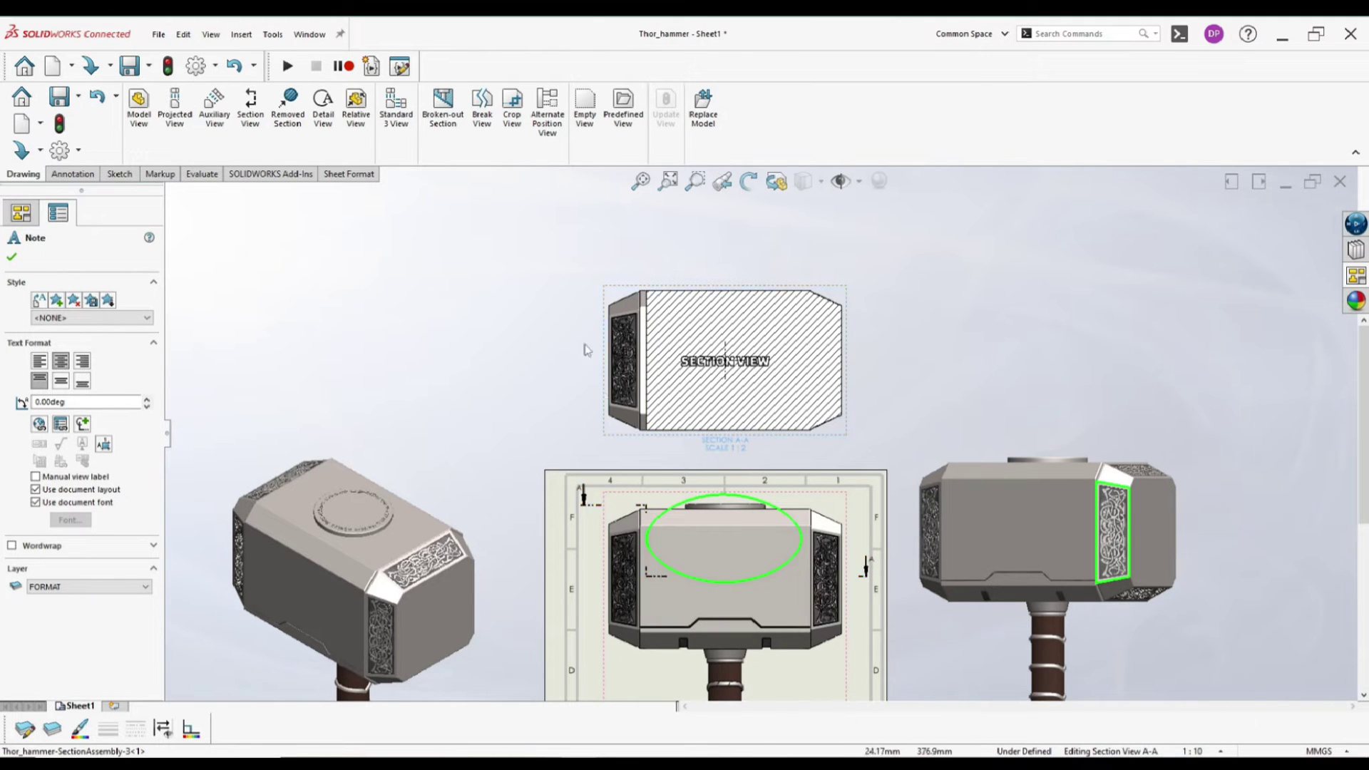
scroll(720, 285, up, 4)
scroll(767, 584, down, 2)
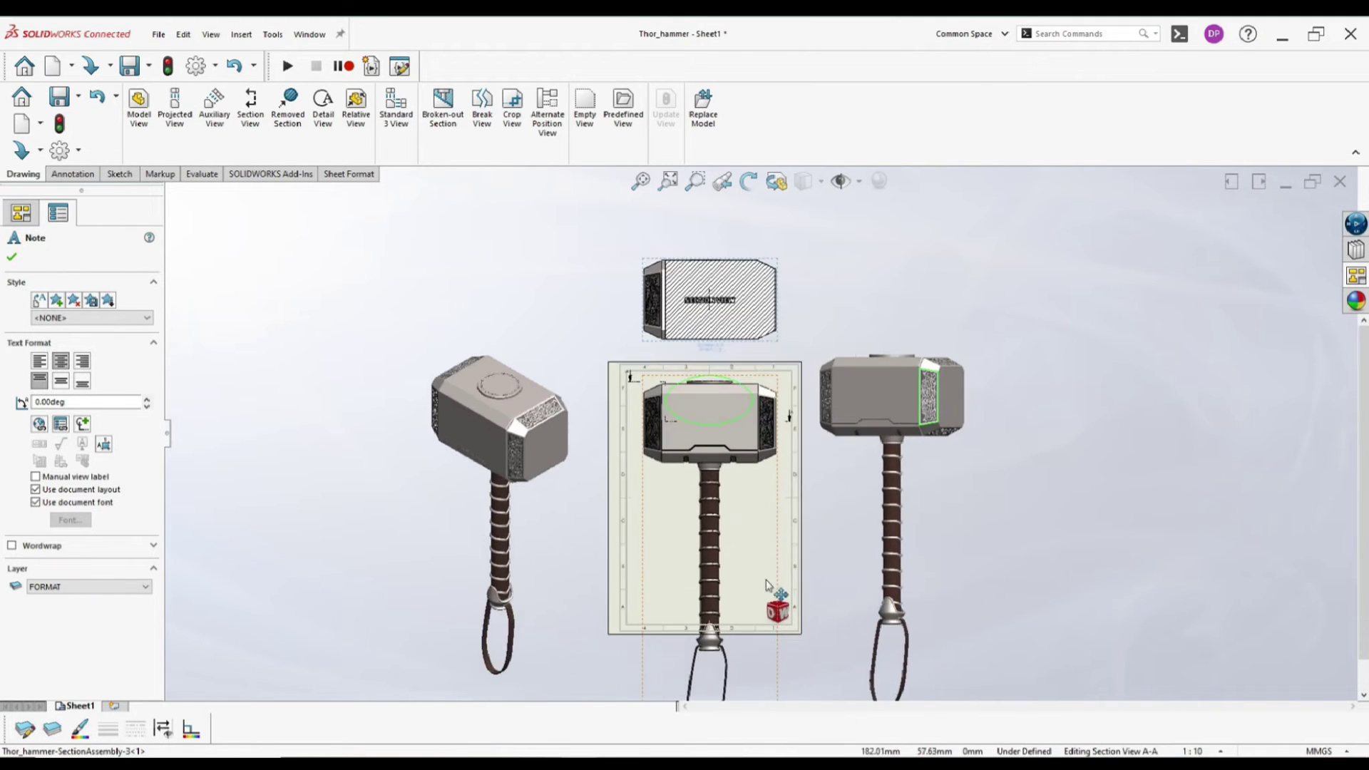
Break the front view along the handle with a horizontal break and a 5 mm gap, and reposition the shortened view inside the sheet
scroll(767, 584, down, 3)
click(786, 481)
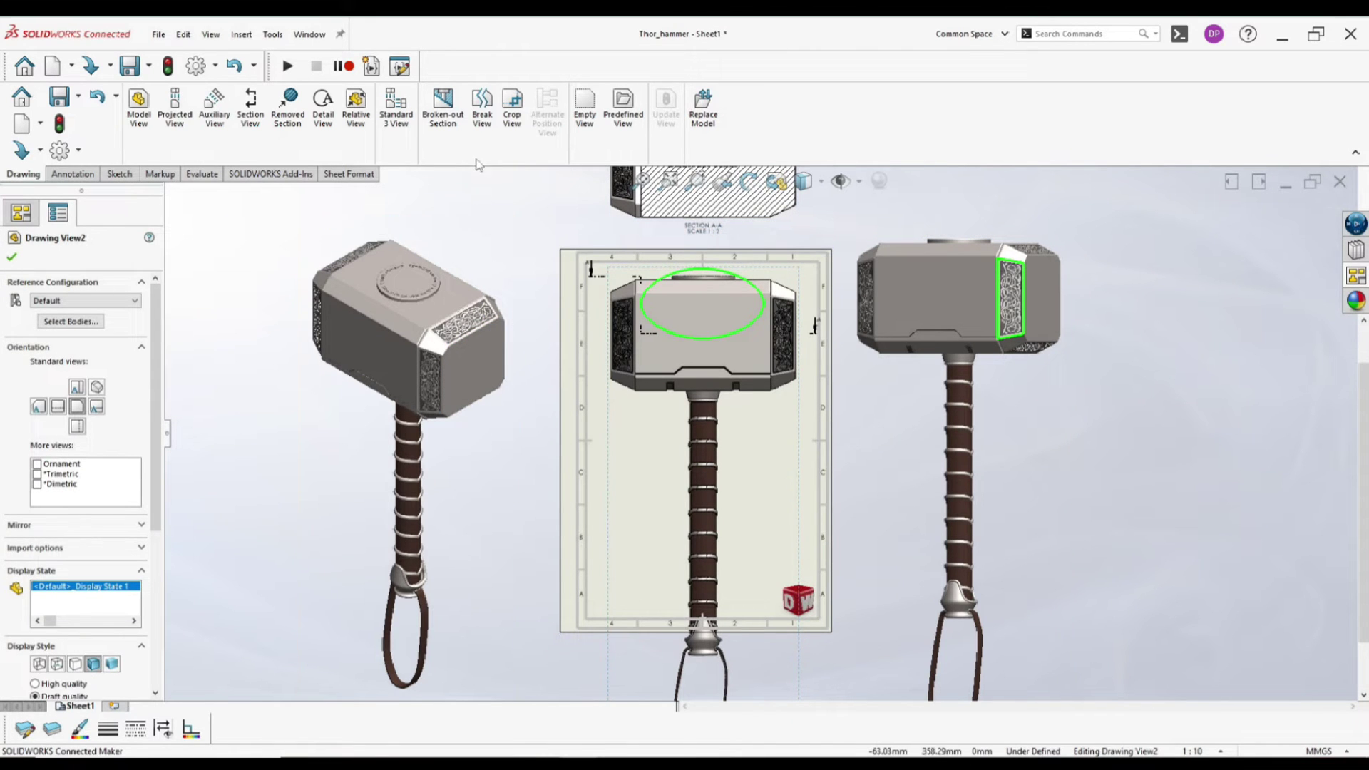
click(481, 118)
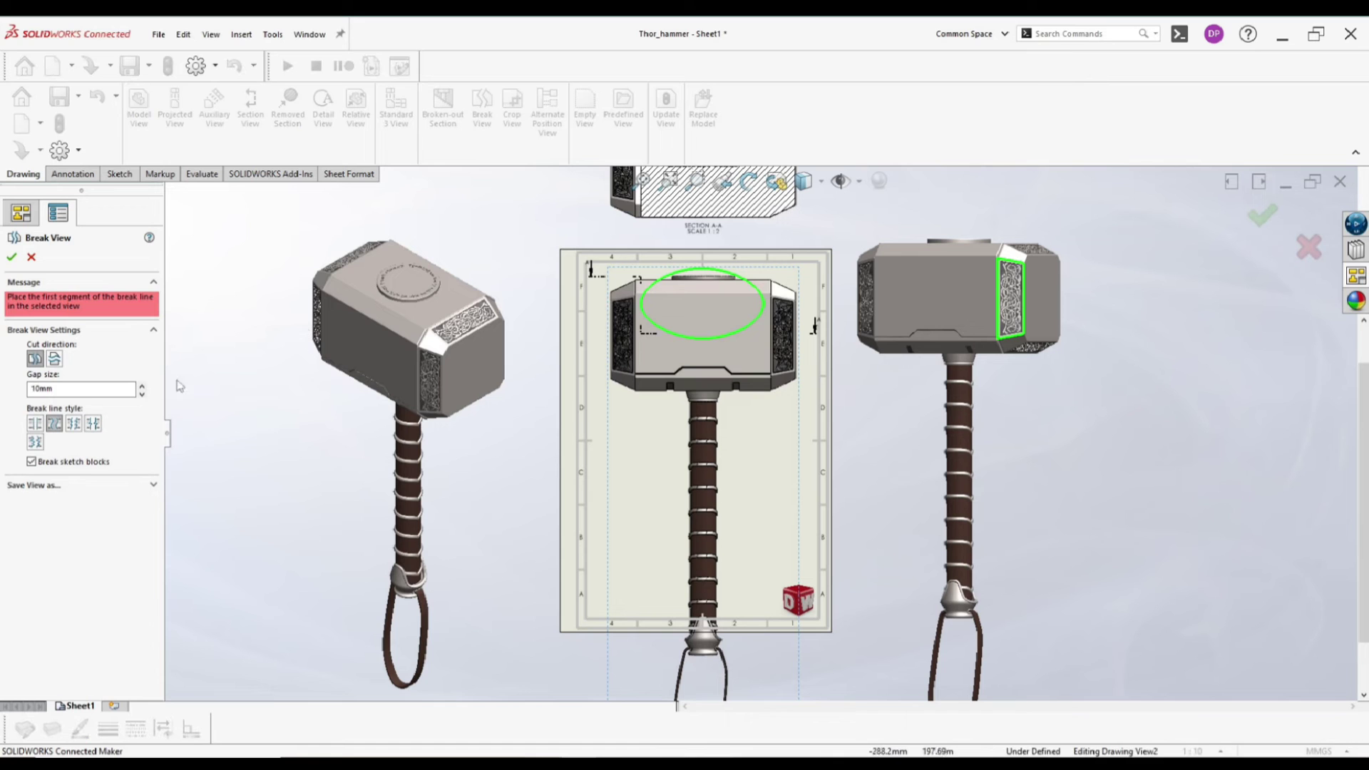
click(54, 359)
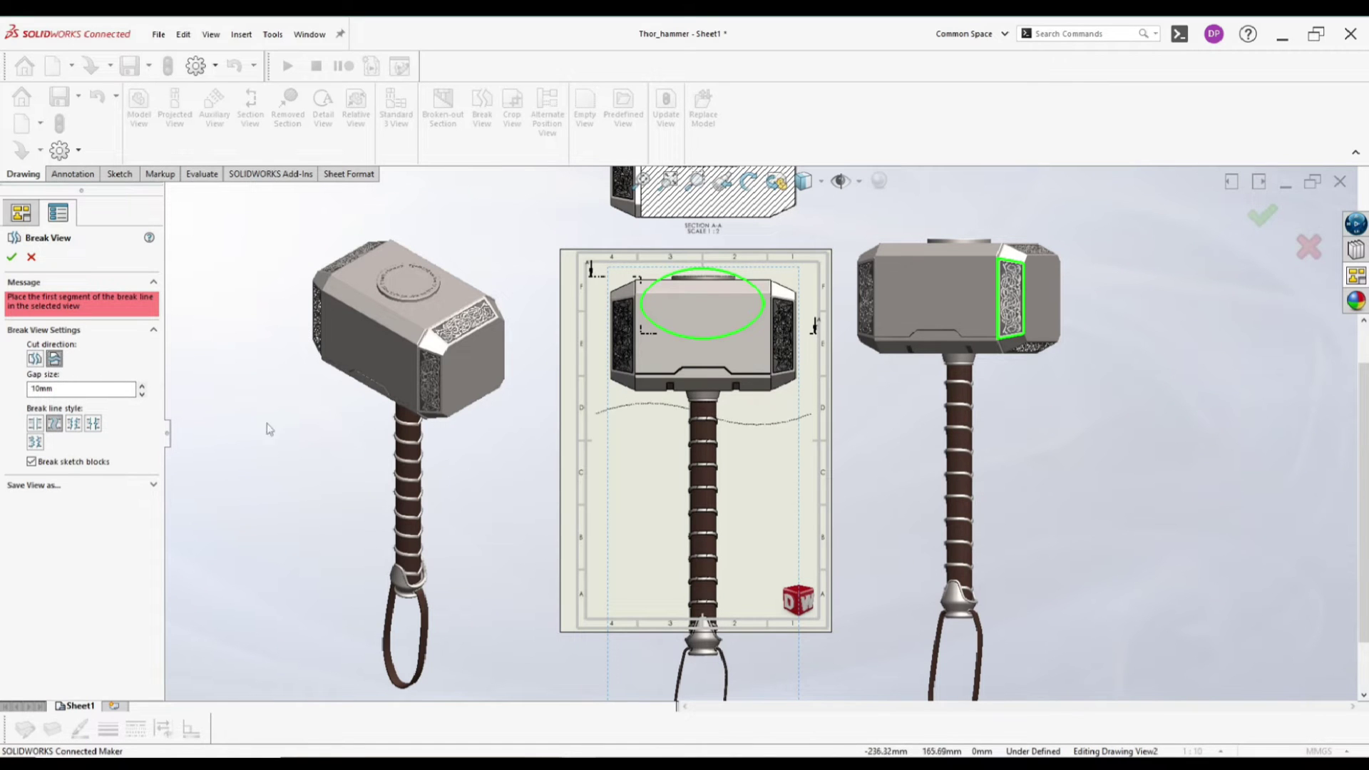
double_click(65, 389)
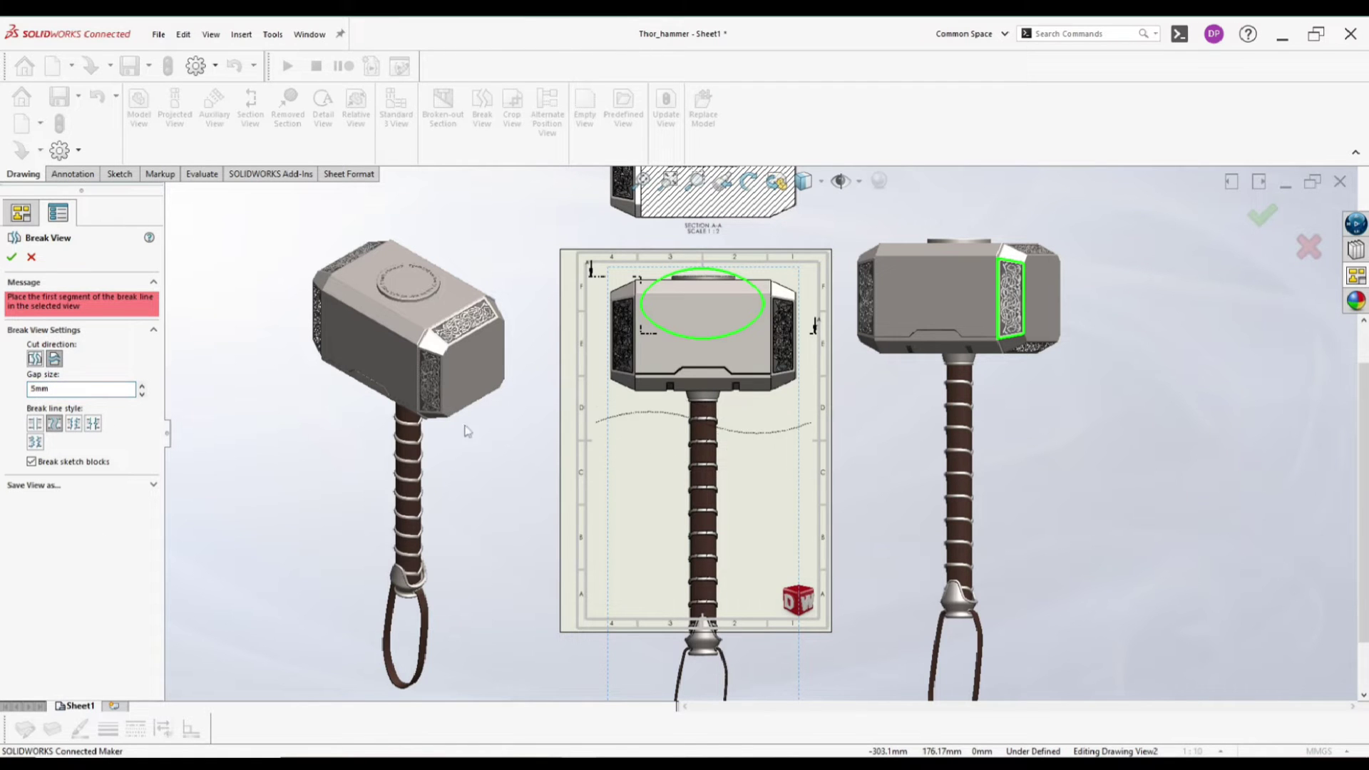
scroll(718, 440, down, 1)
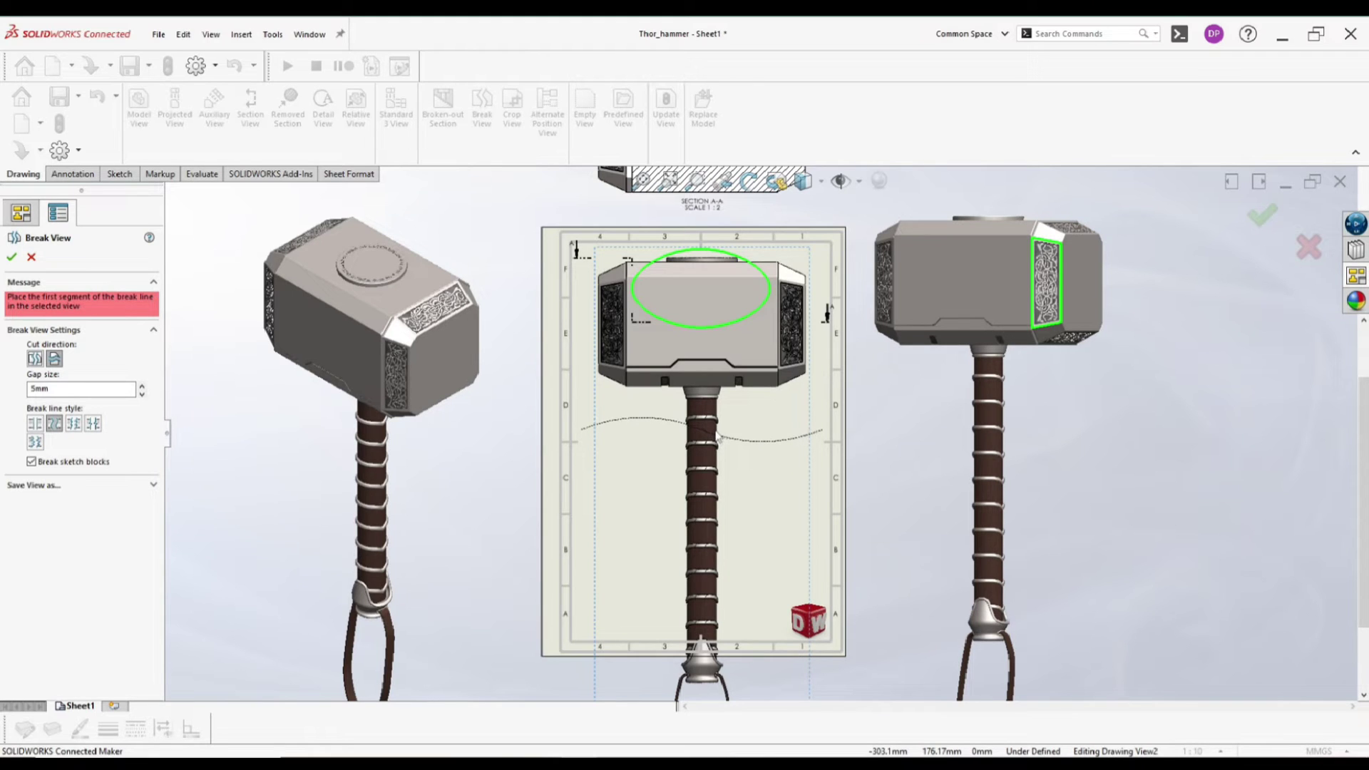
click(716, 436)
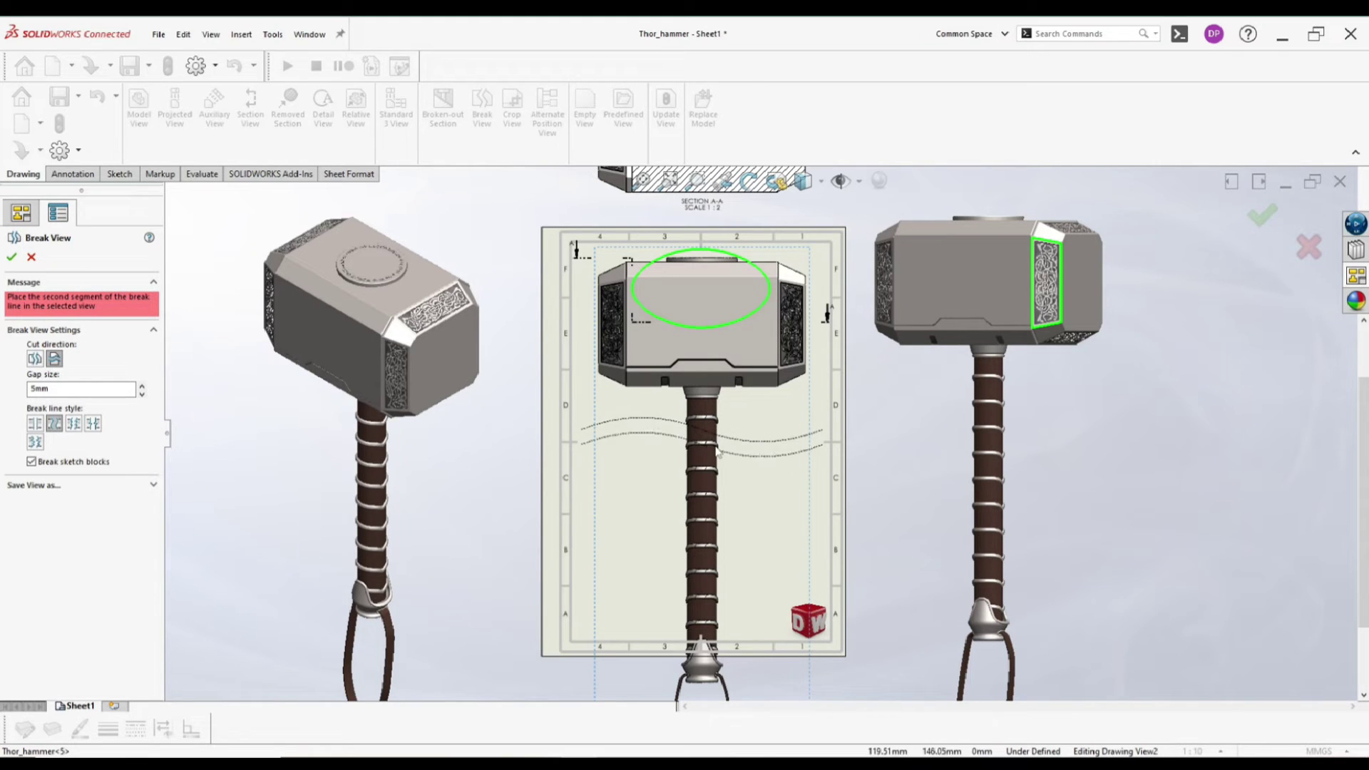
click(705, 636)
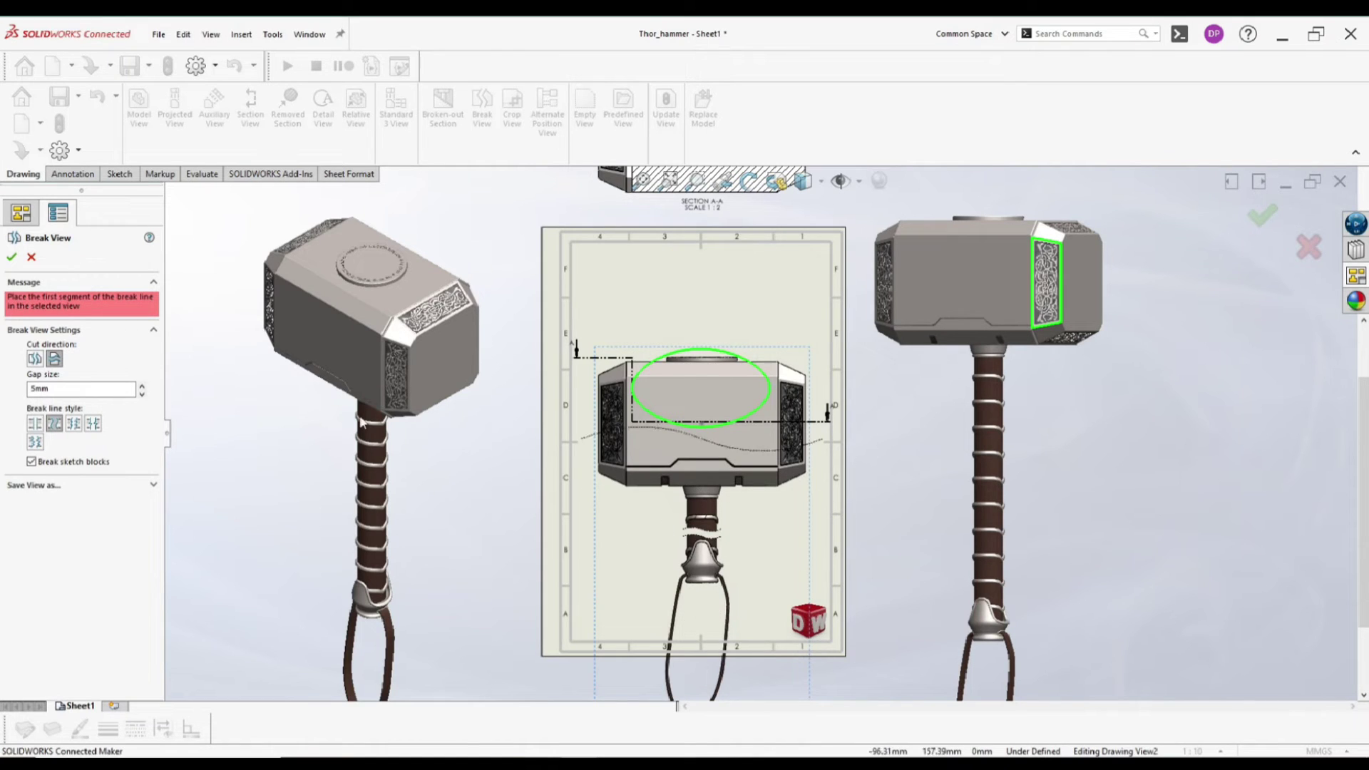
click(11, 258)
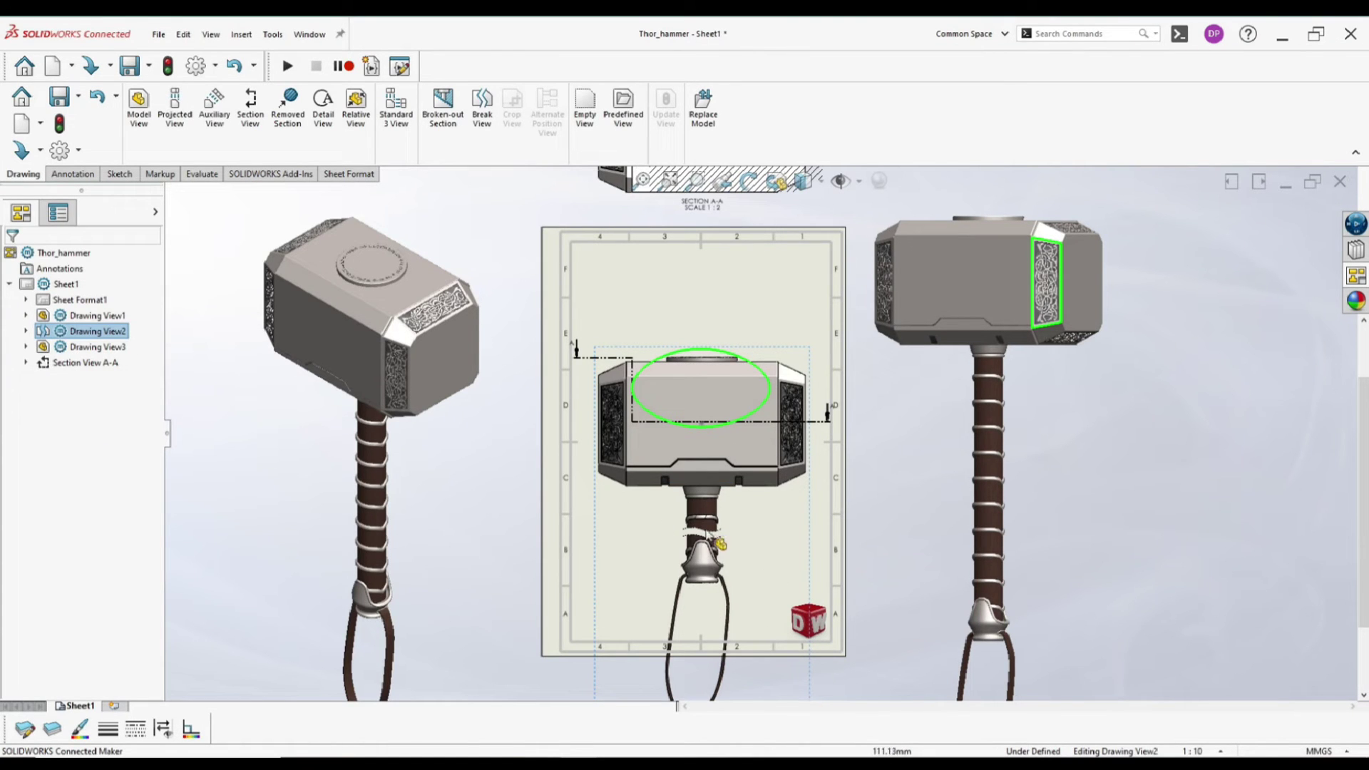
mouse_move(810, 525)
mouse_down()
mouse_move(808, 402)
mouse_move(807, 423)
mouse_move(748, 483)
mouse_up()
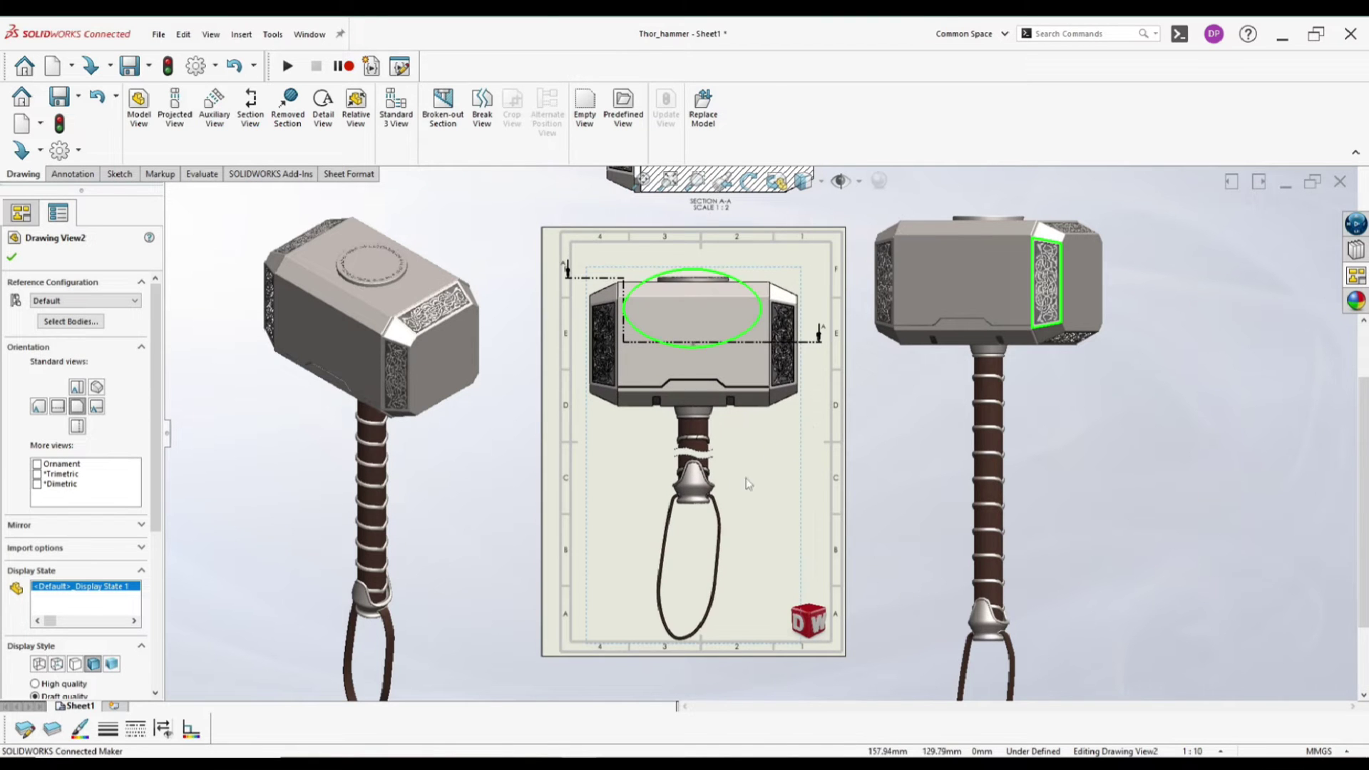
Create a broken-out section in the front view from the closed oval spline on the hammer head
scroll(691, 452, up, 10)
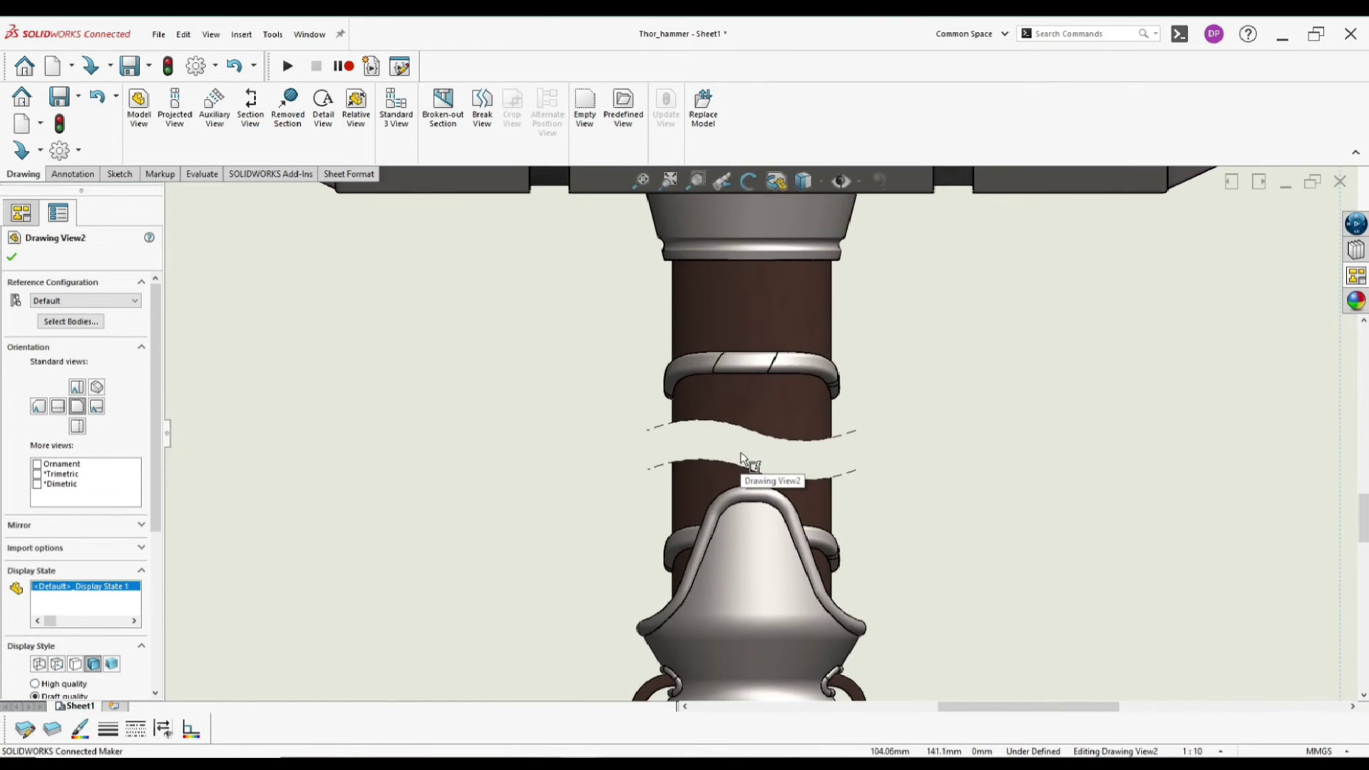
scroll(780, 567, up, 3)
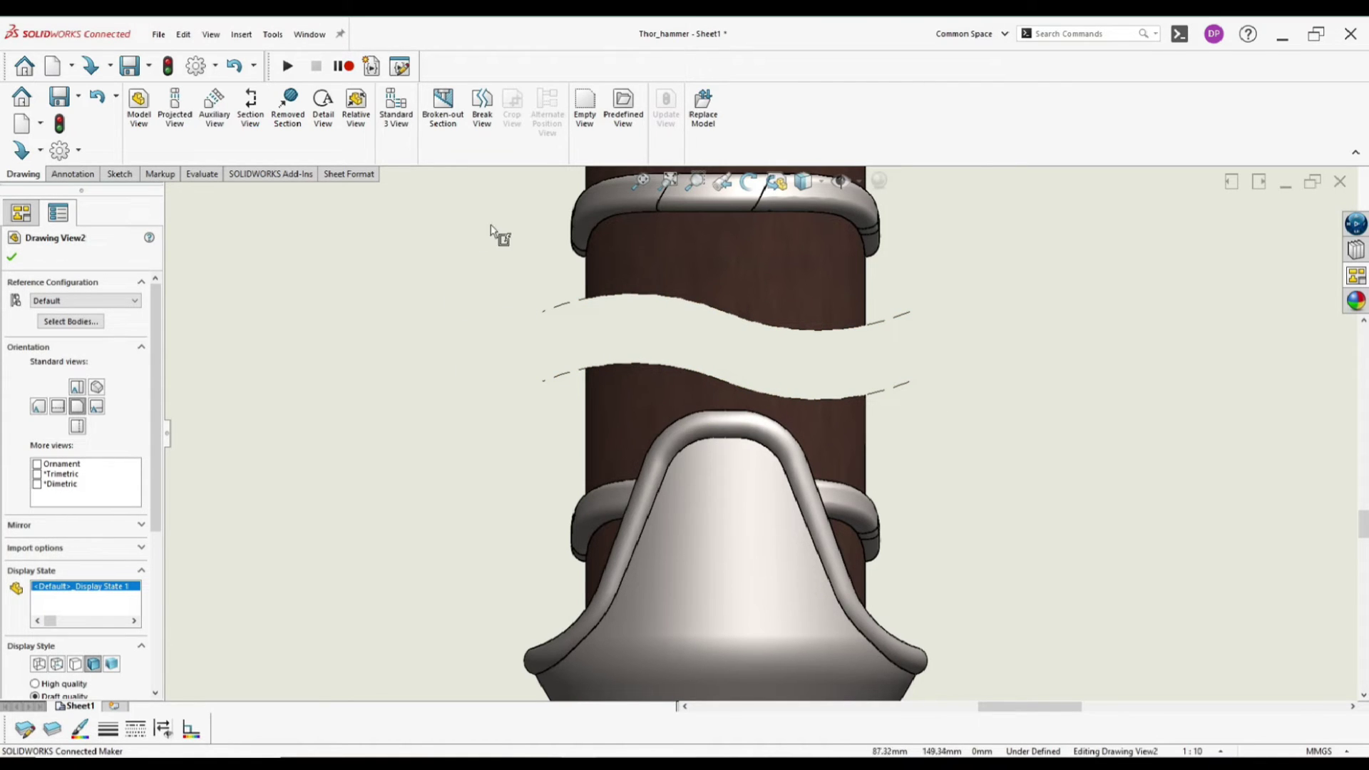
scroll(955, 502, up, 6)
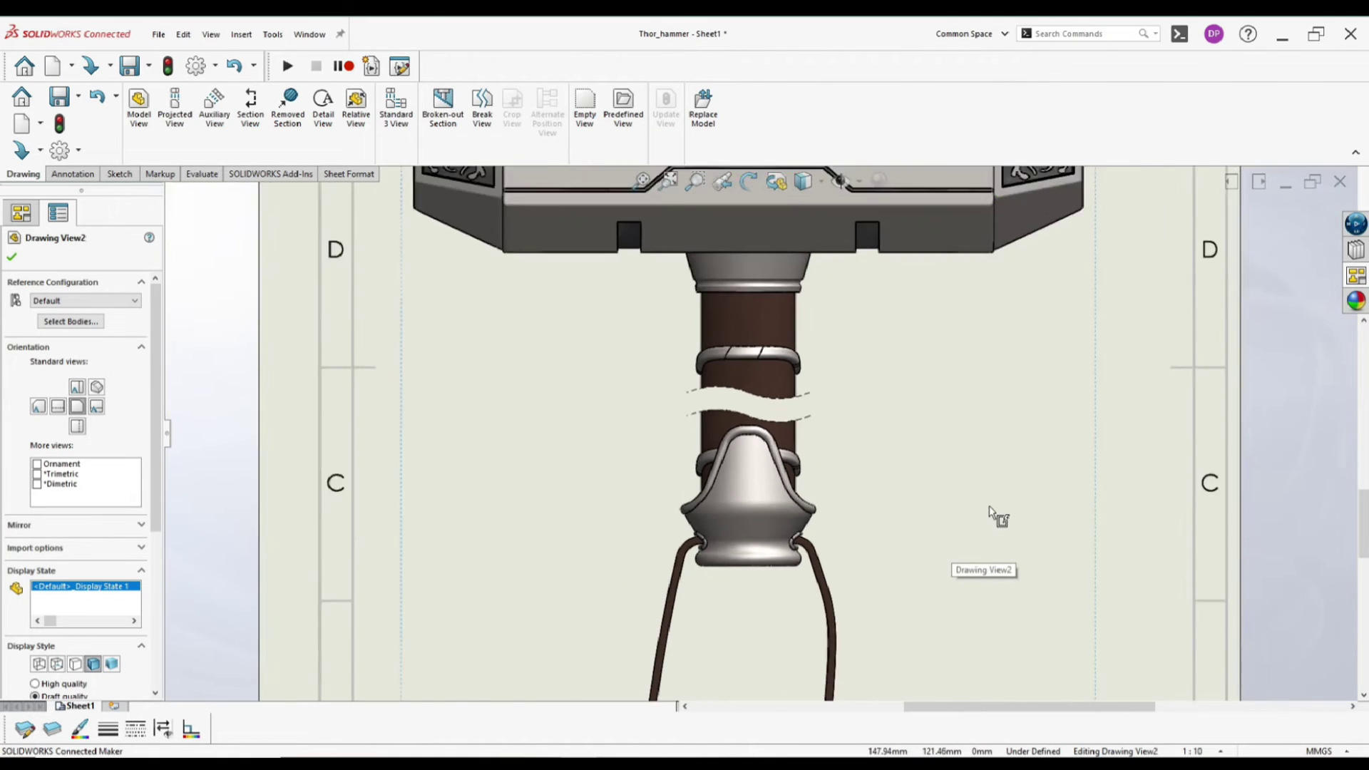
scroll(948, 487, up, 2)
scroll(782, 322, down, 5)
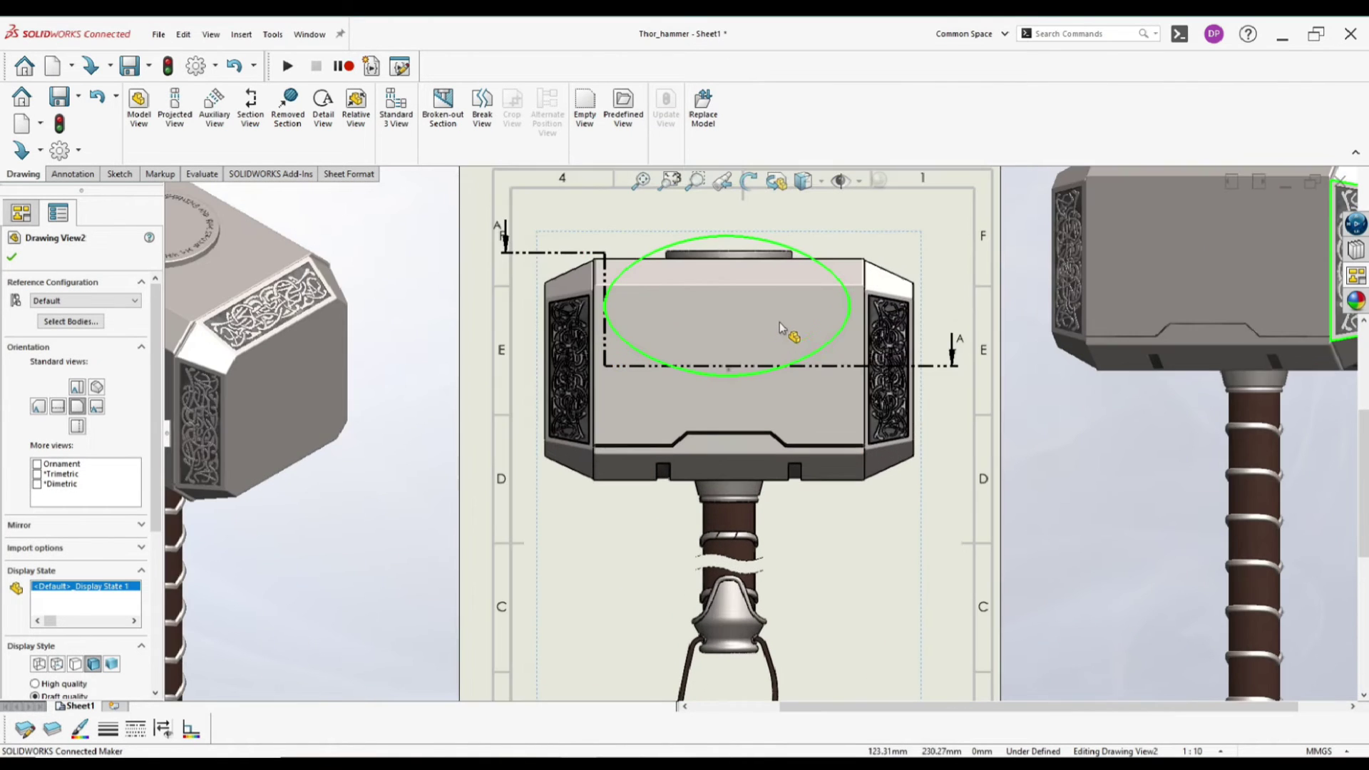
scroll(787, 328, down, 1)
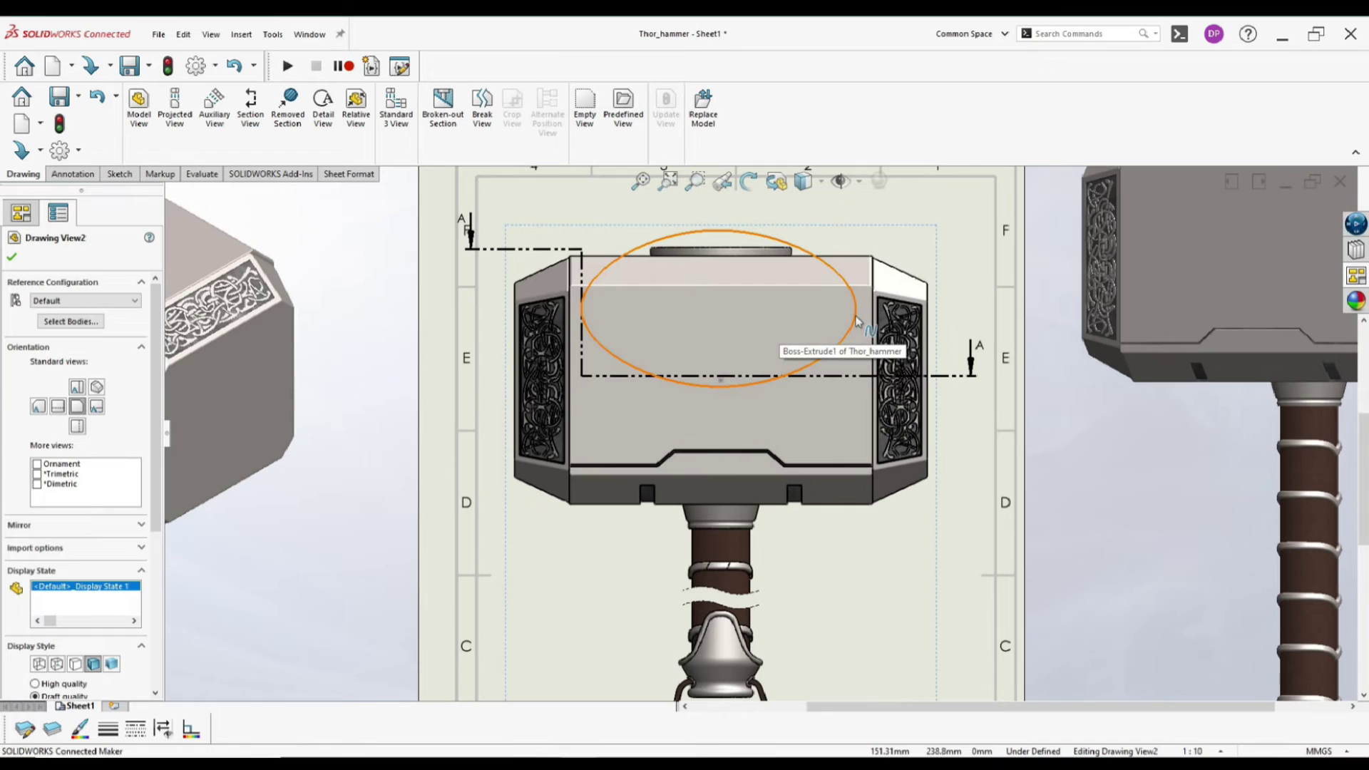
click(856, 320)
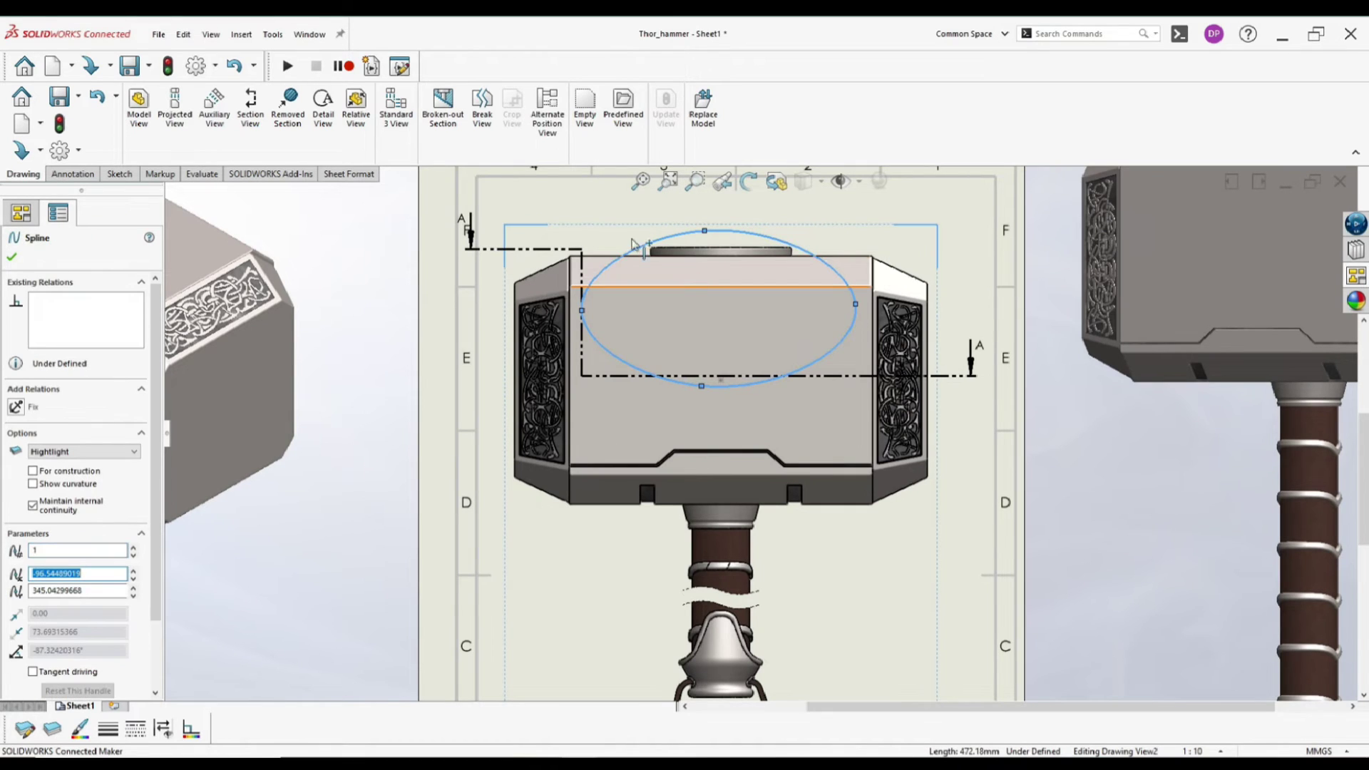
click(443, 118)
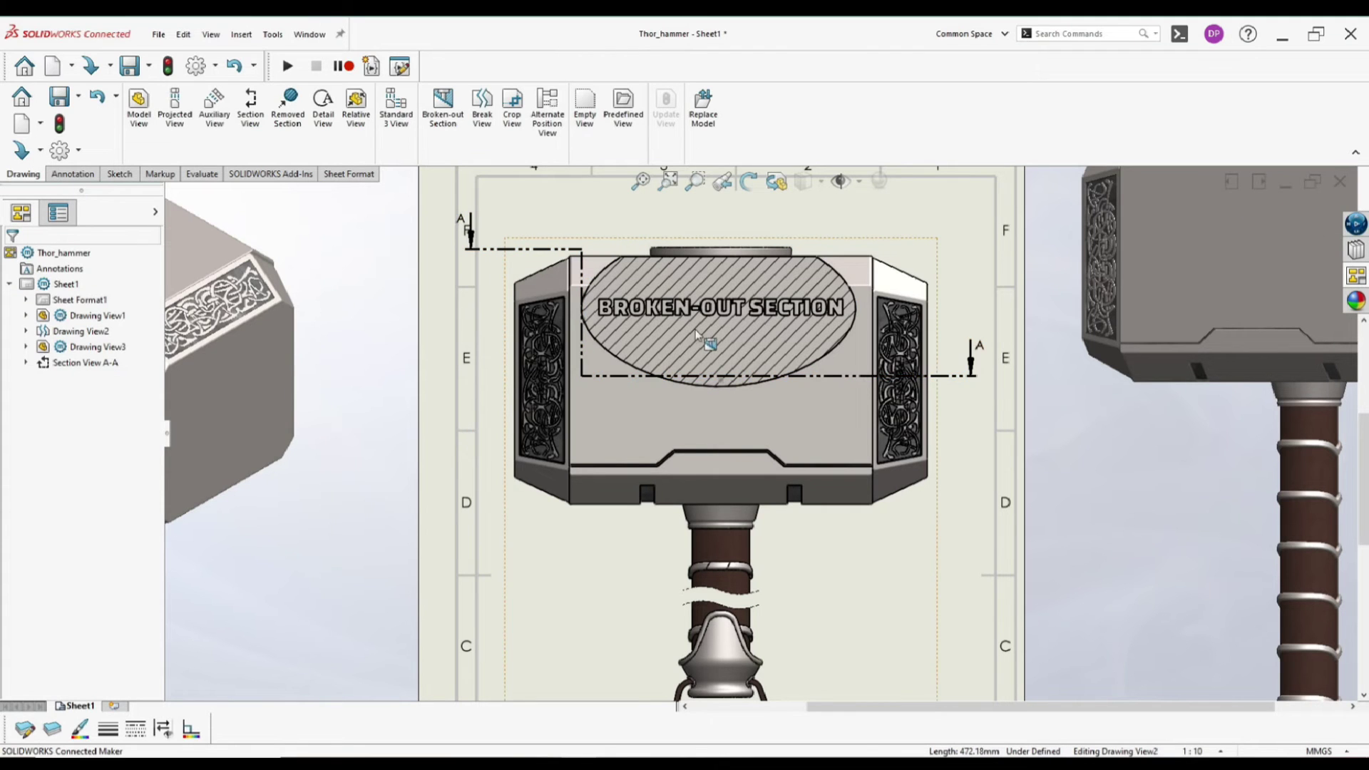
scroll(649, 316, down, 1)
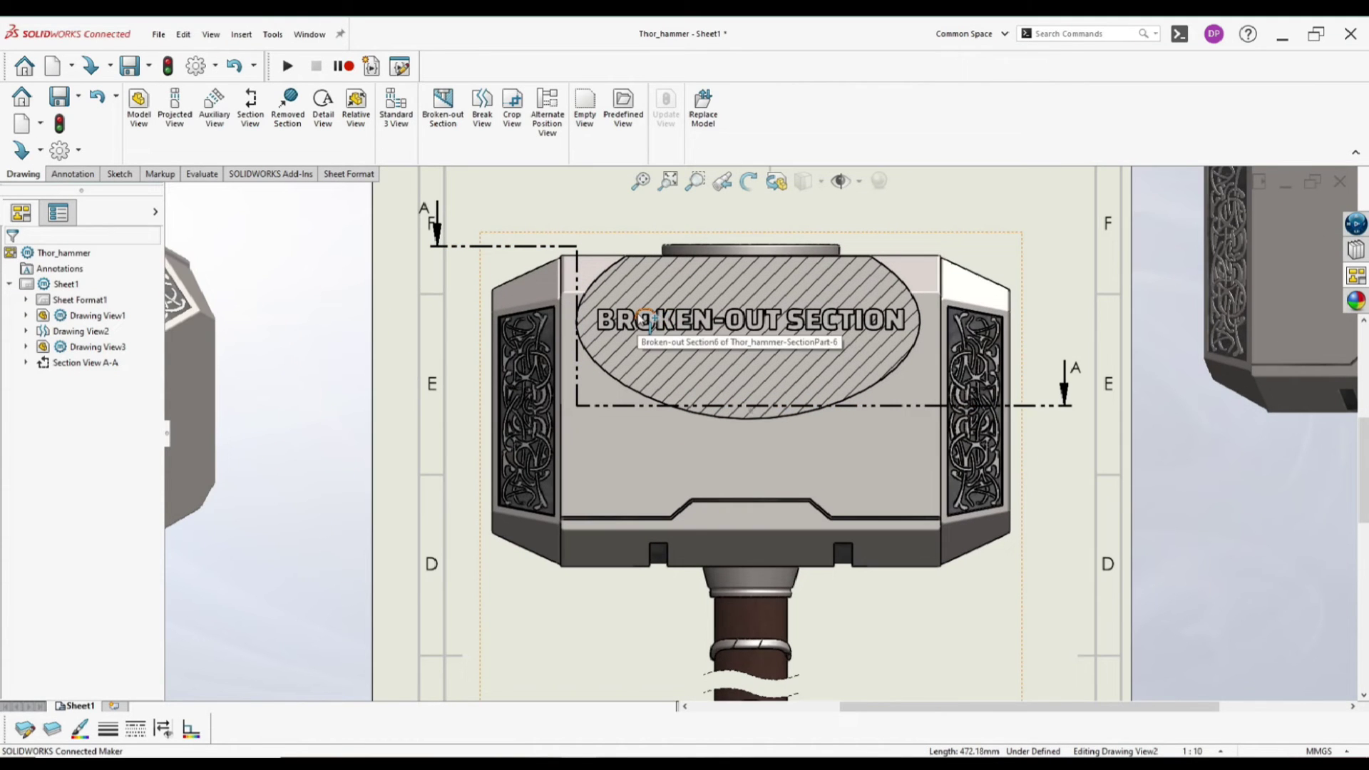
scroll(634, 322, down, 1)
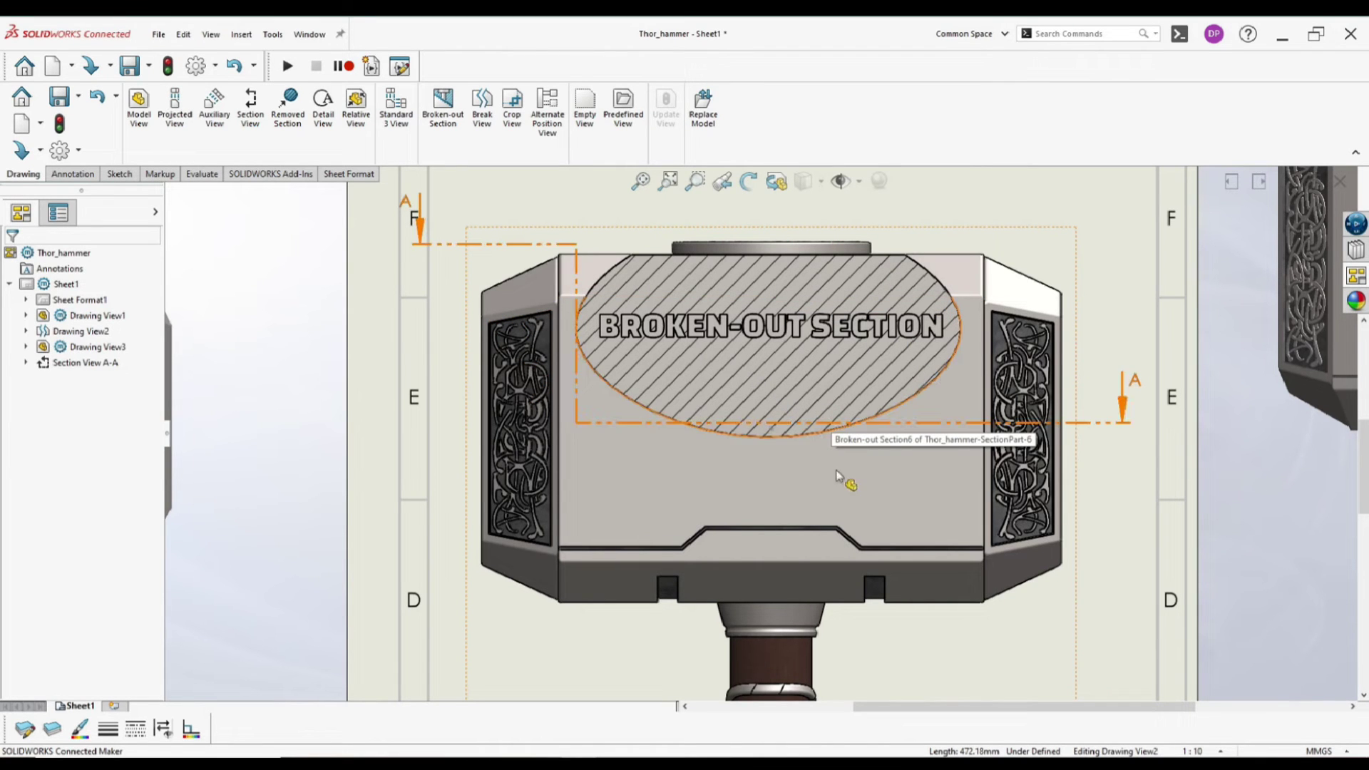
Crop Drawing View3 to the four-line outline around the ornament panel on the hammer head
scroll(959, 400, up, 4)
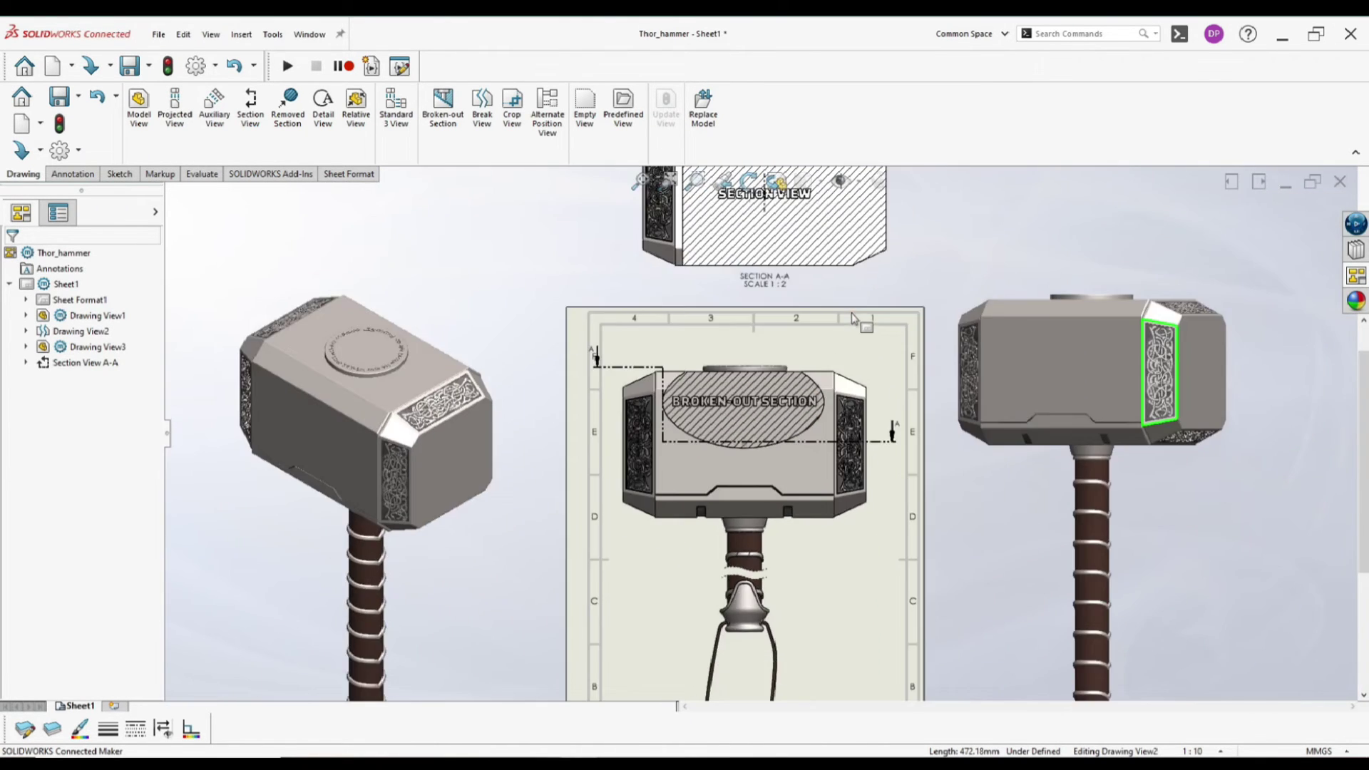
scroll(853, 318, up, 2)
click(1020, 340)
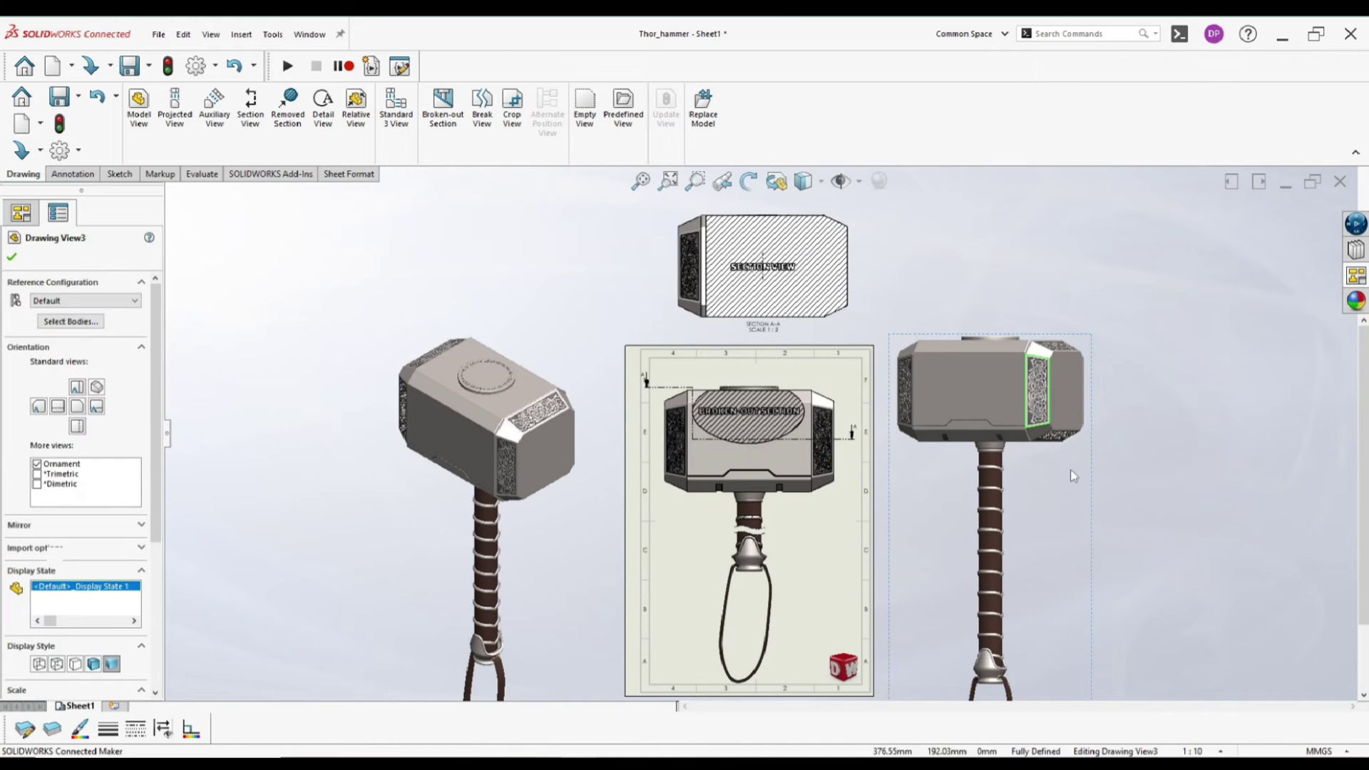
click(1019, 340)
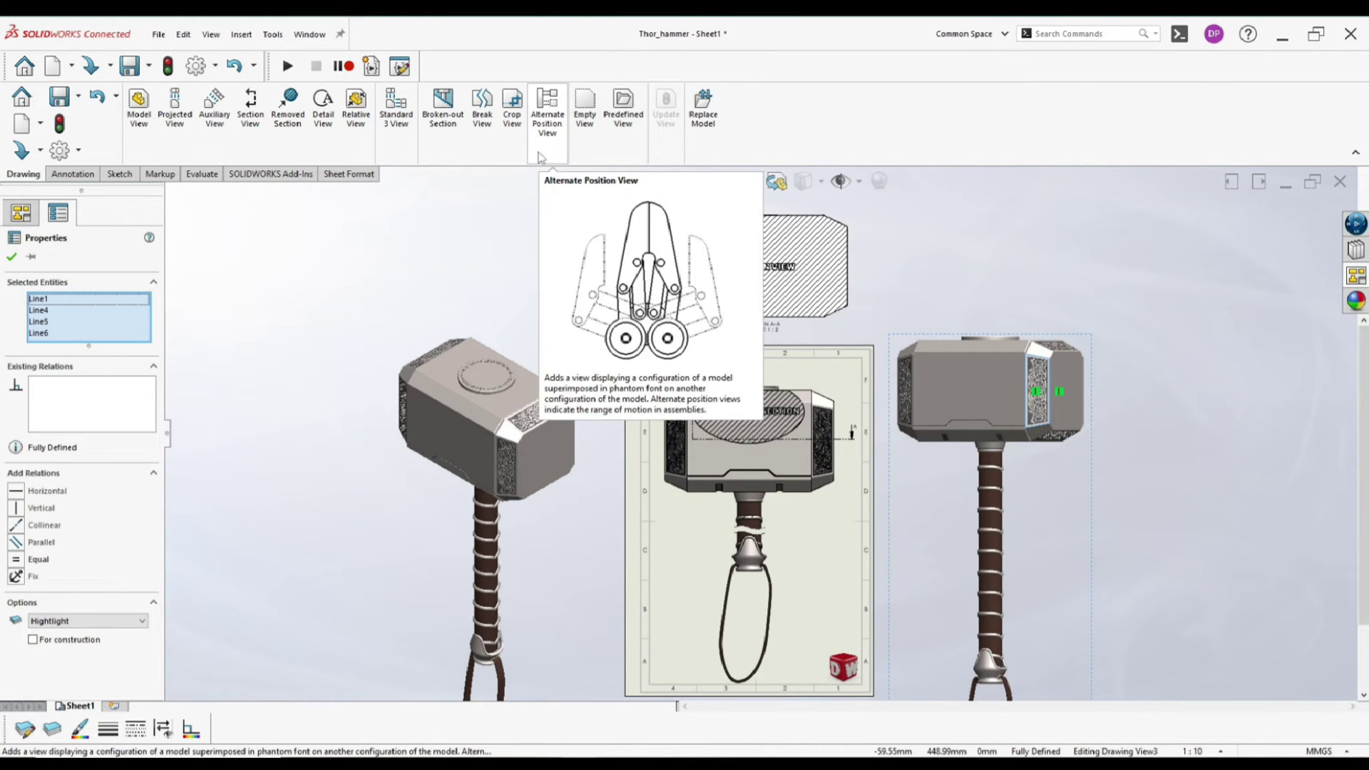
click(512, 107)
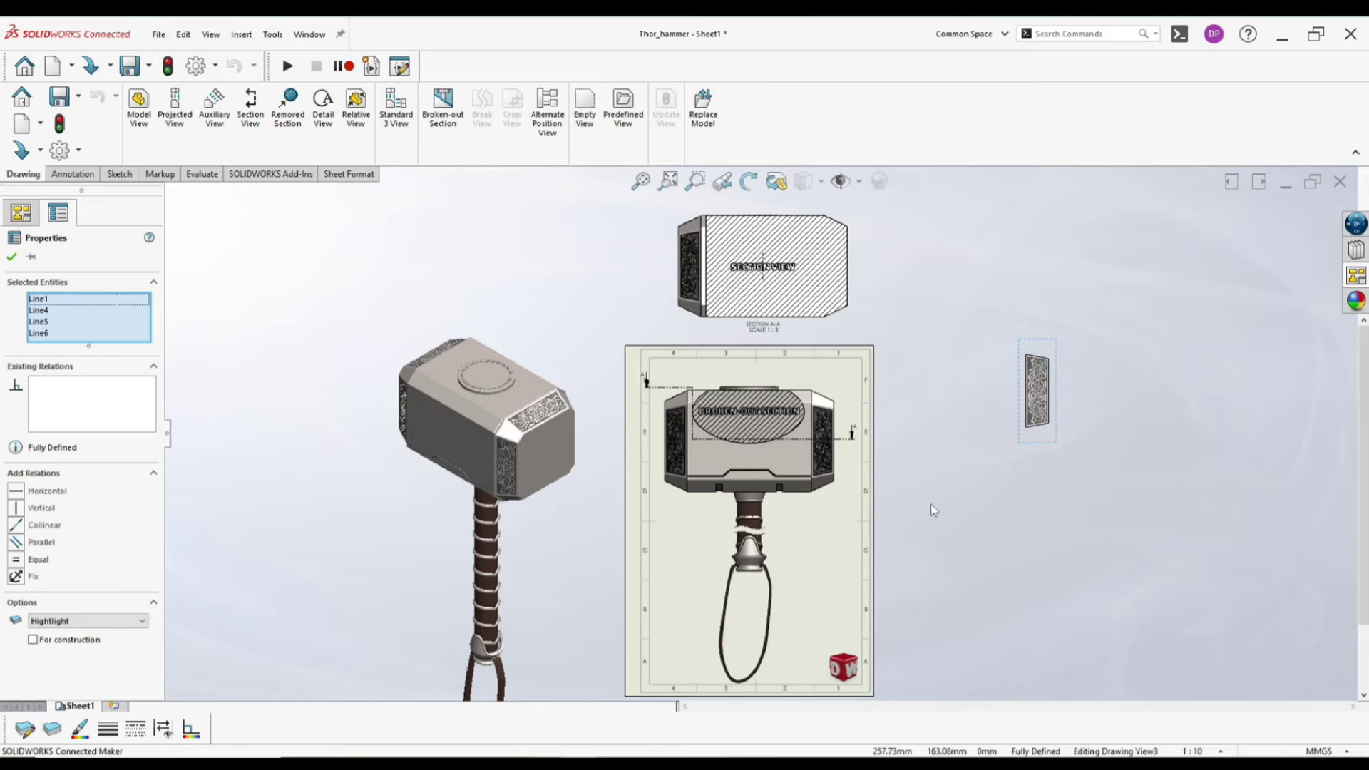
Move the cropped ornament view onto the sheet, beside the handle of the front view
key(f)
scroll(915, 525, down, 1)
mouse_move(942, 416)
mouse_down()
mouse_move(756, 528)
mouse_move(752, 567)
mouse_up()
scroll(756, 549, down, 1)
scroll(757, 539, down, 2)
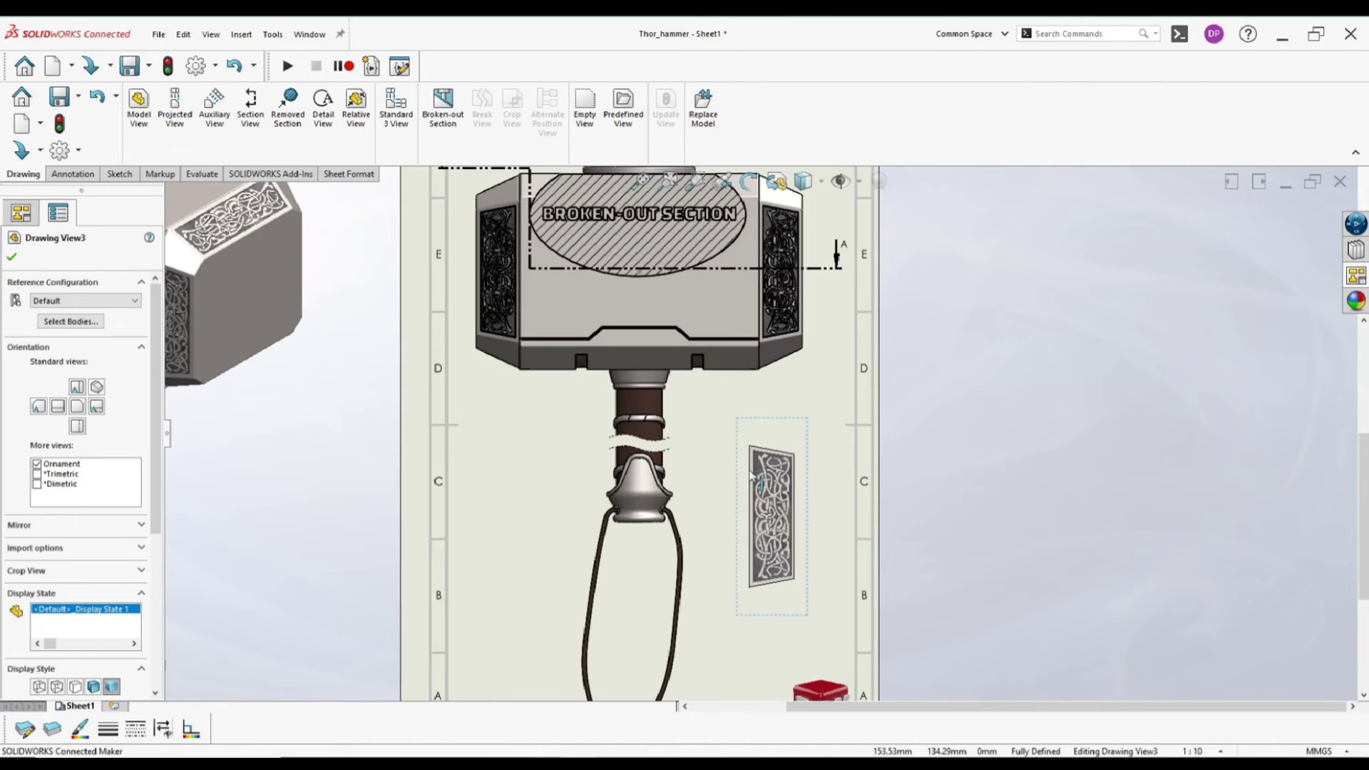
scroll(766, 499, down, 2)
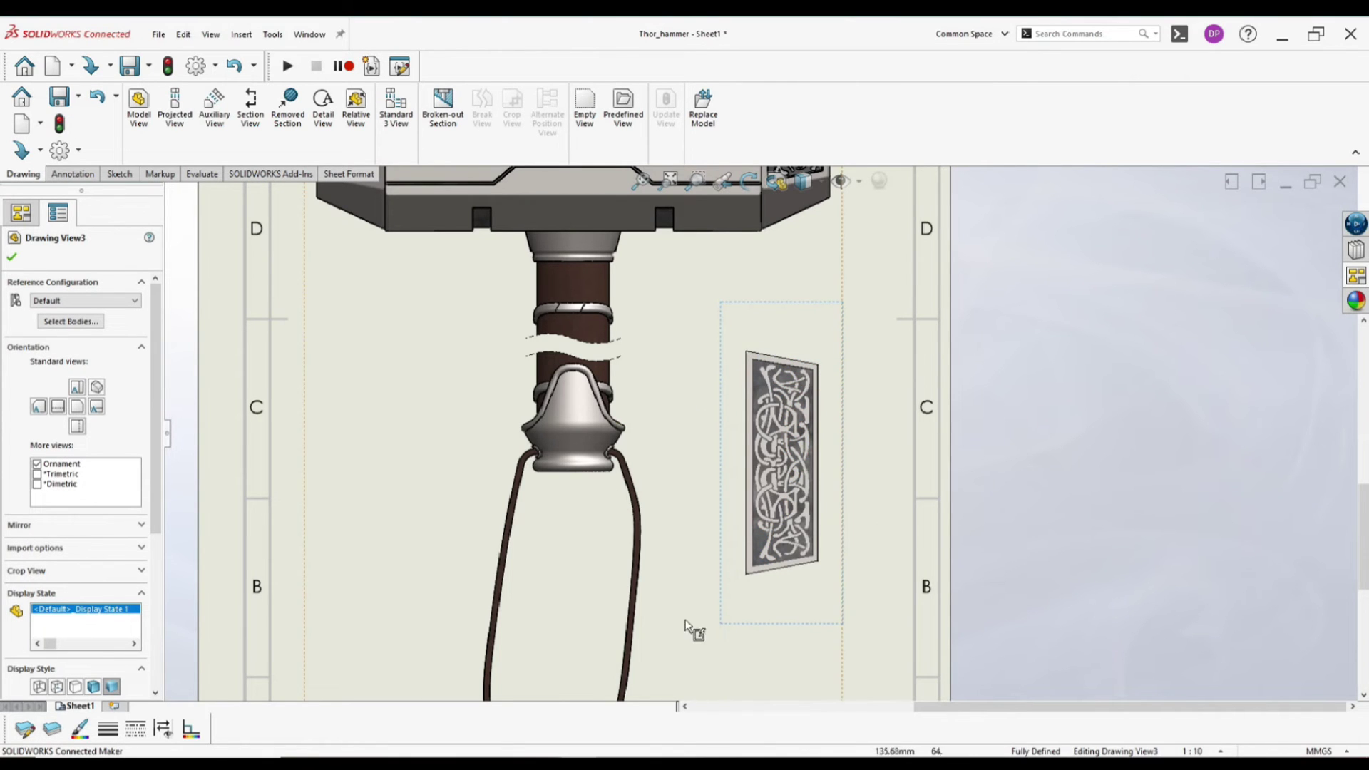
Examine Section View A-A of the hammer head above the sheet, together with the overall view layout
scroll(719, 631, up, 5)
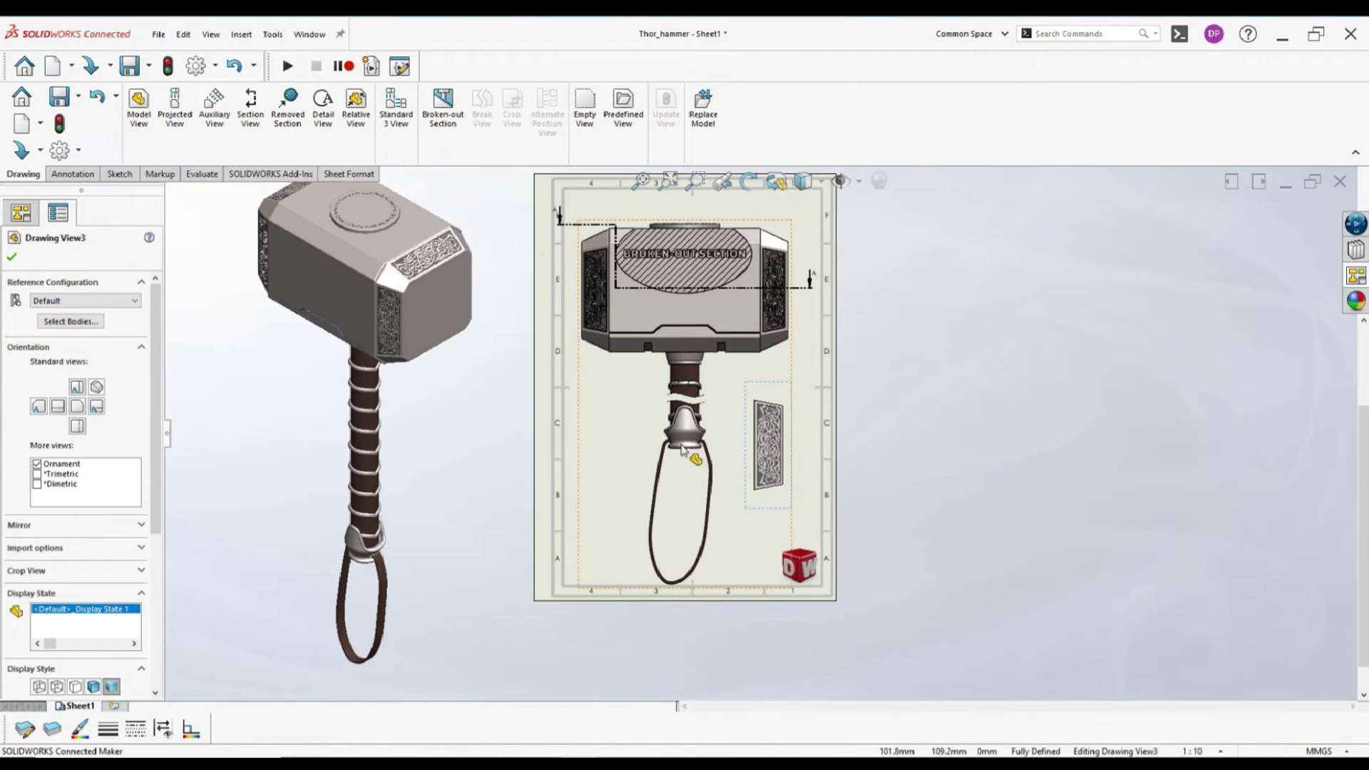
scroll(766, 332, up, 3)
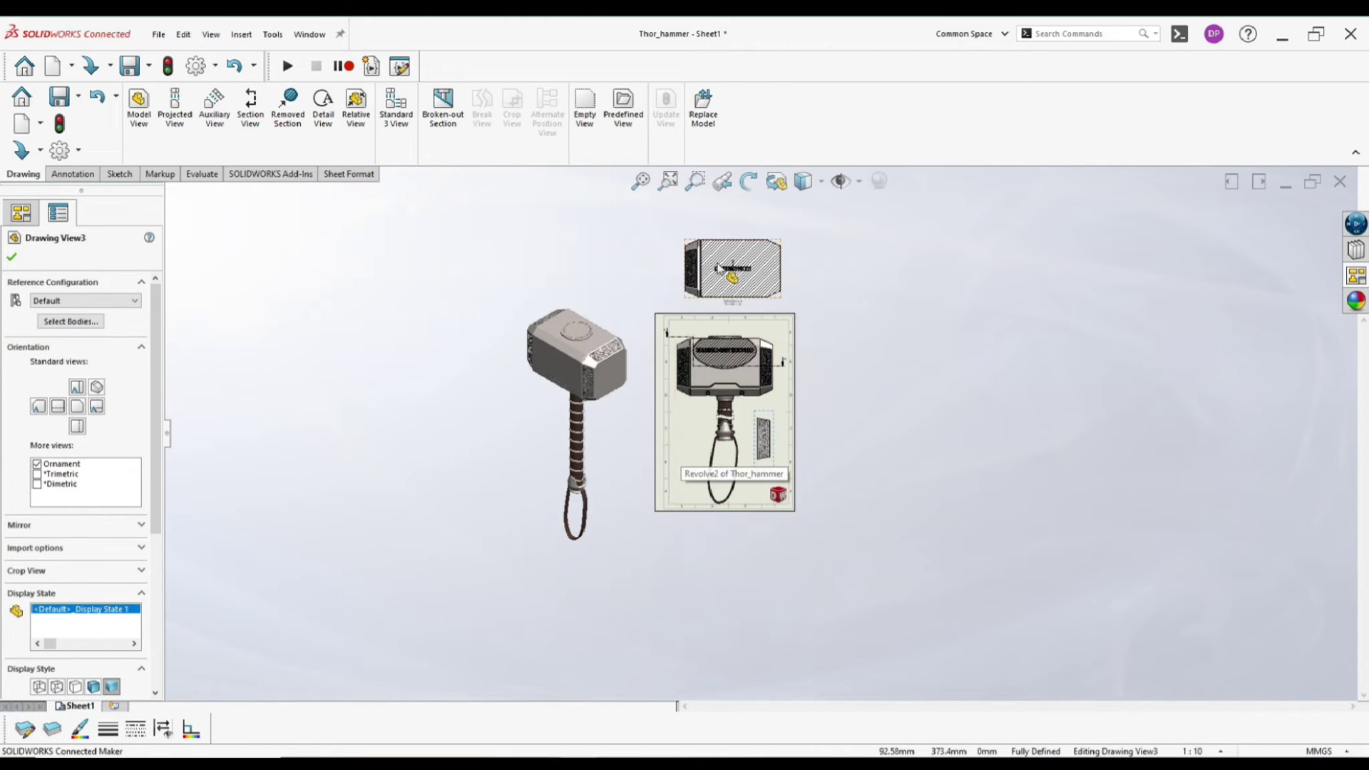
scroll(752, 246, down, 5)
scroll(788, 327, down, 4)
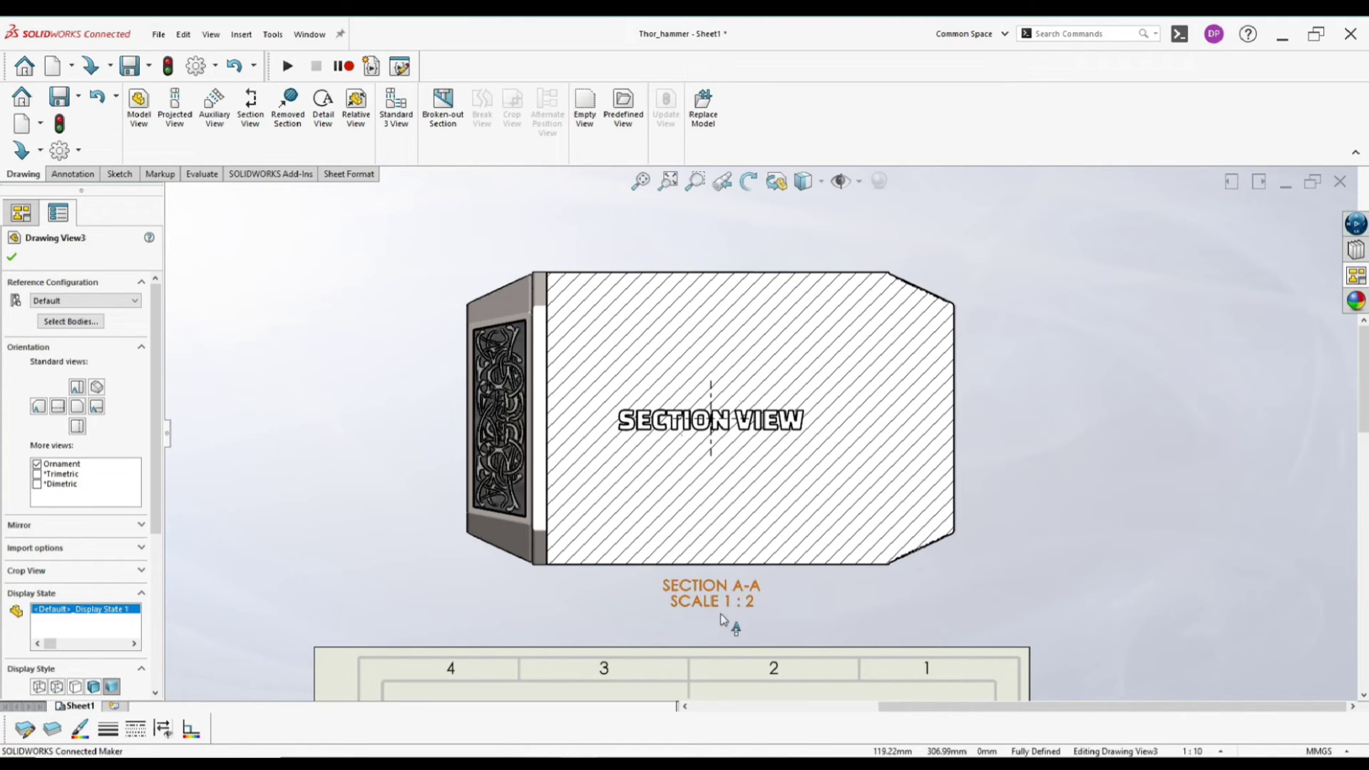
scroll(742, 489, up, 3)
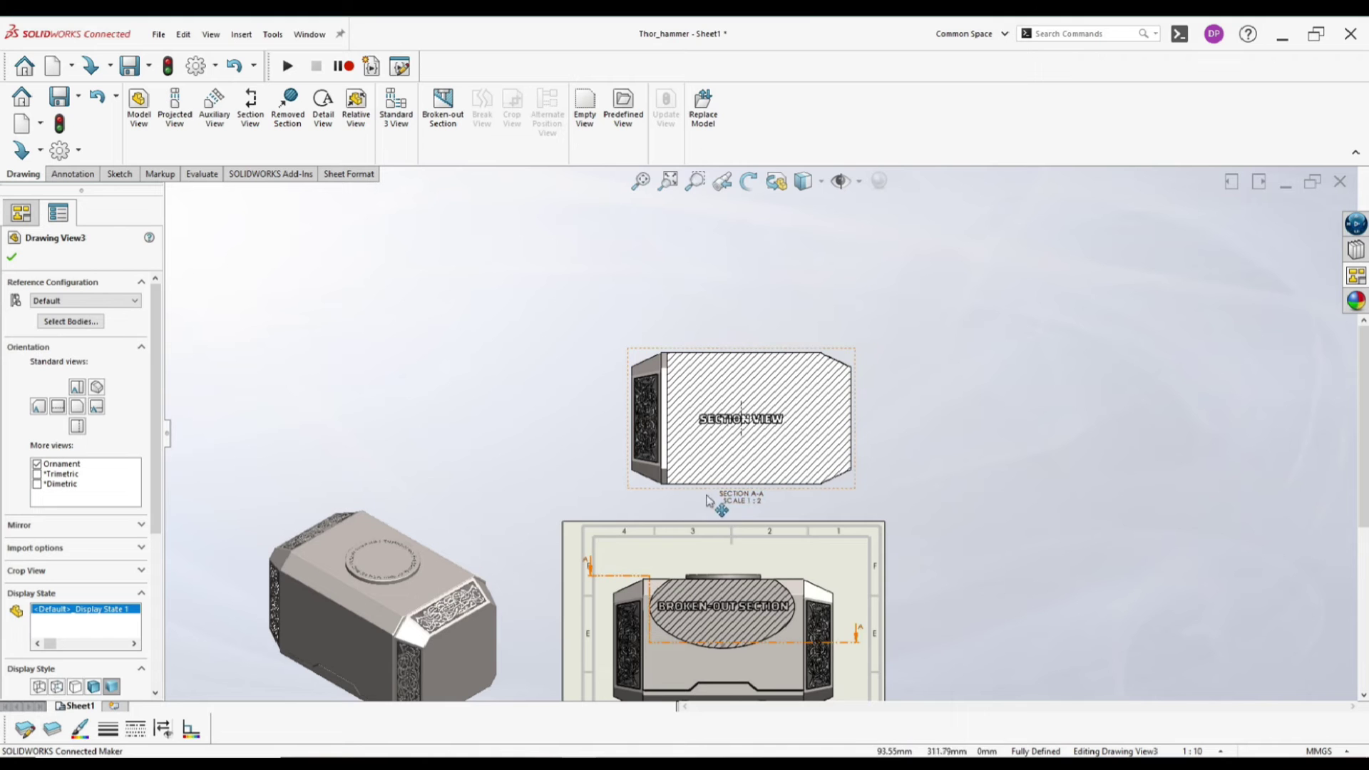
scroll(763, 548, up, 3)
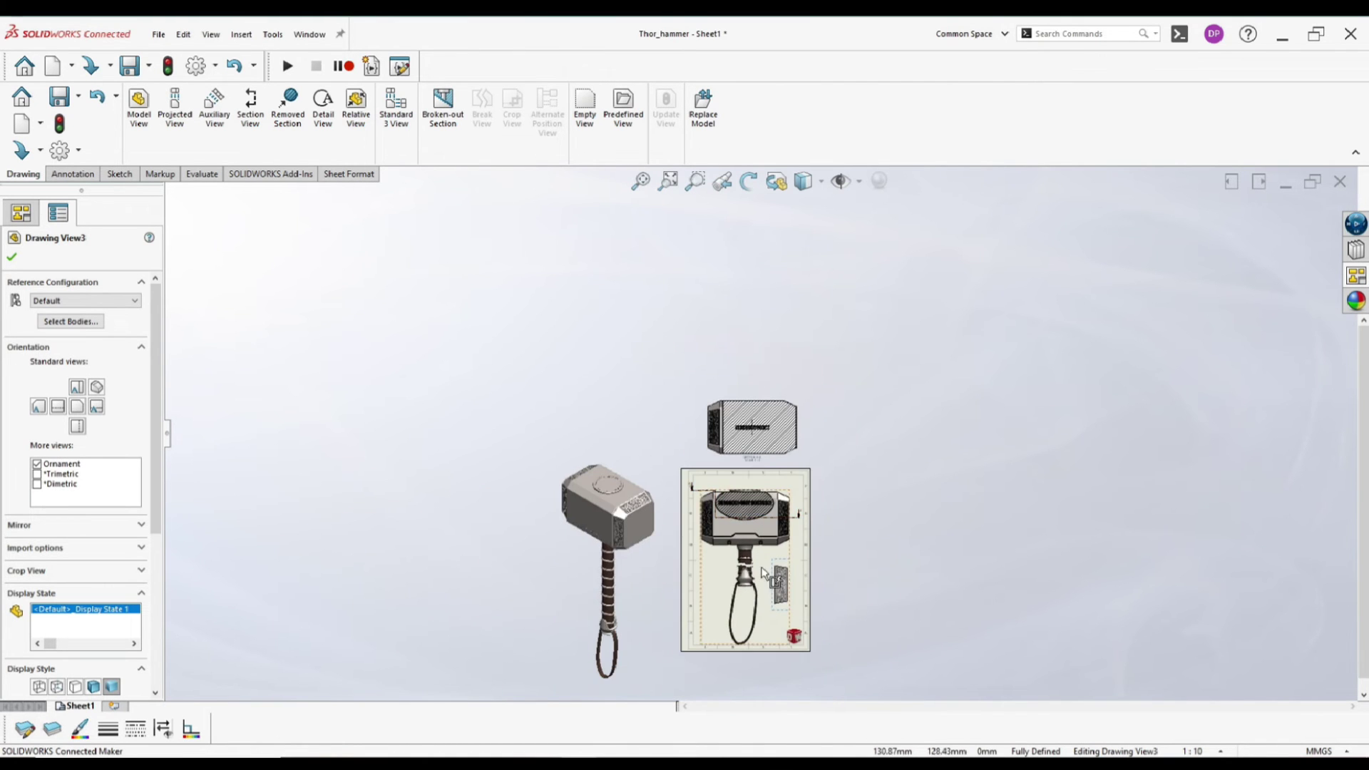
Try the zigzag break line styles on the front view's handle break and apply the jagged cut style
scroll(734, 517, down, 4)
scroll(730, 514, down, 8)
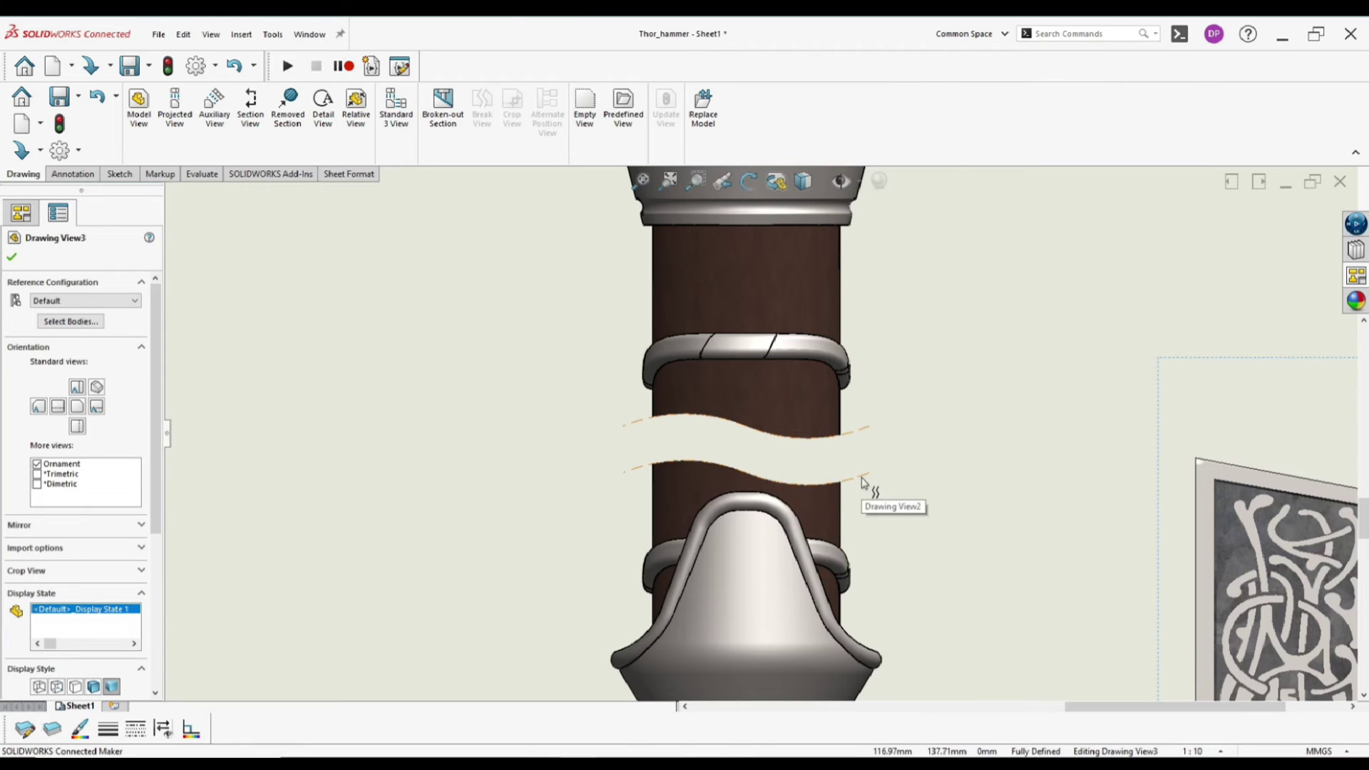
click(782, 482)
click(75, 347)
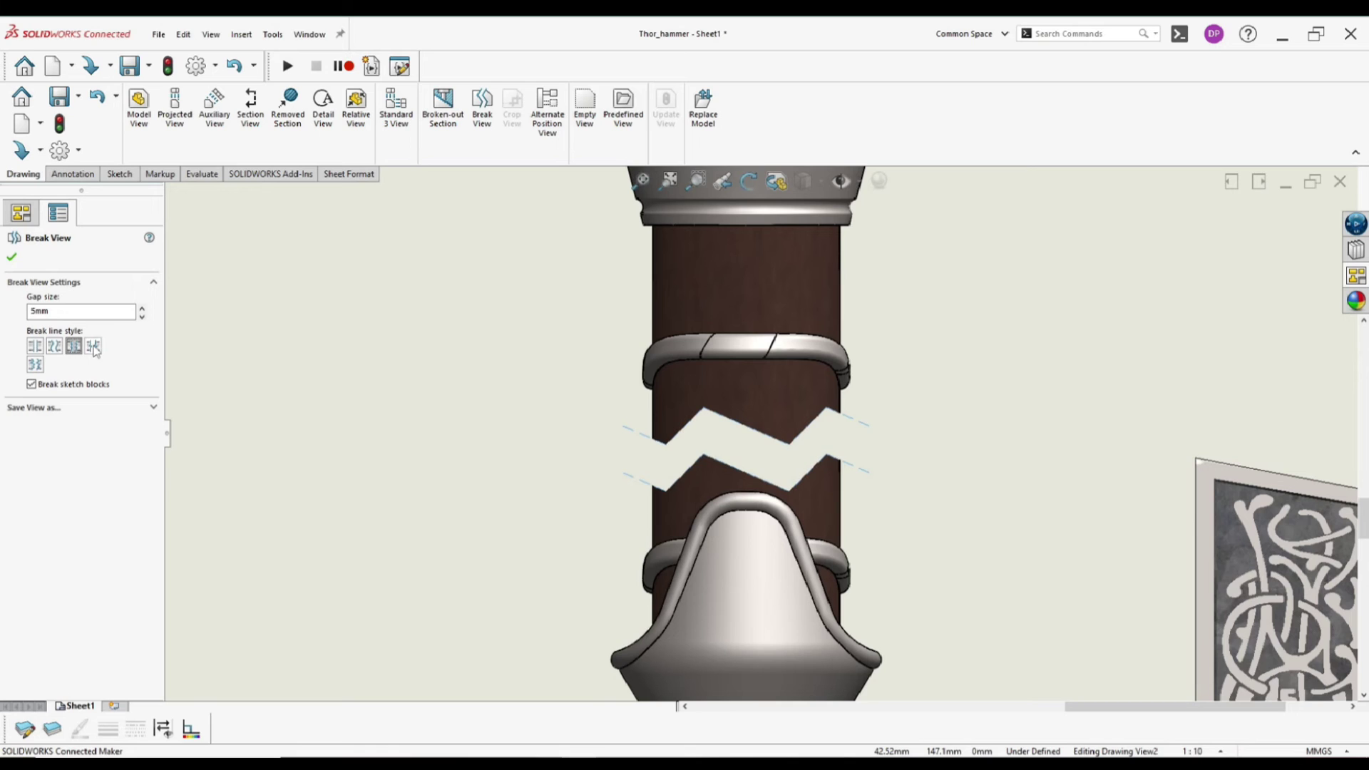
click(93, 348)
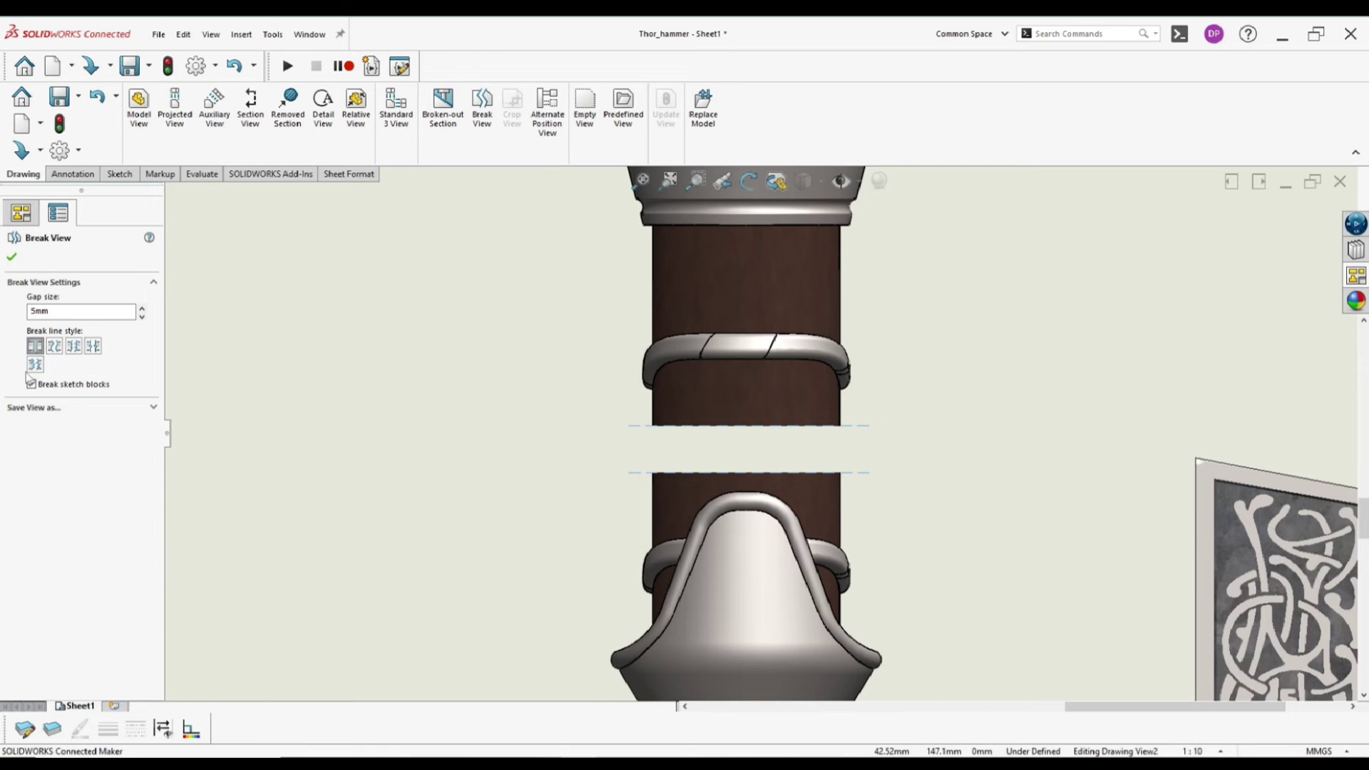
click(34, 365)
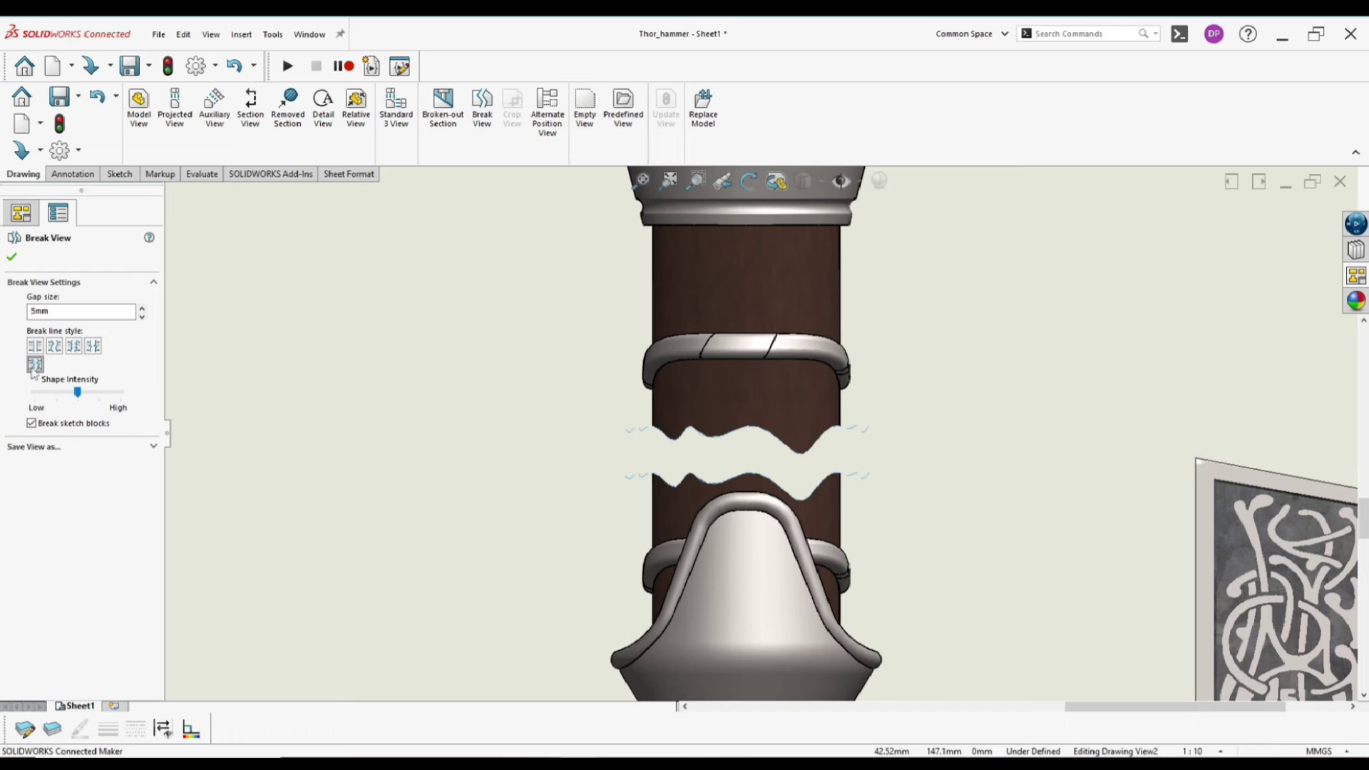
click(12, 257)
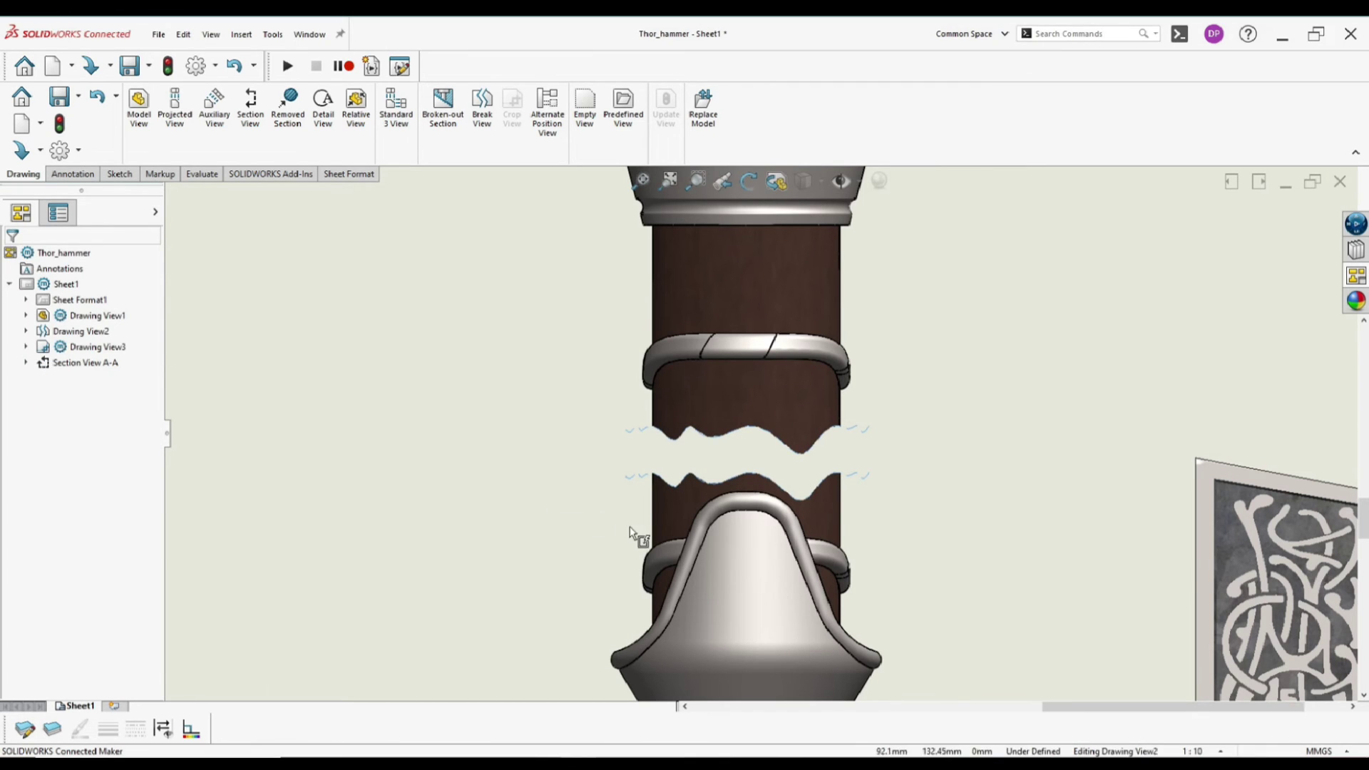
Examine the broken-out section on the front view's hammer head and the cropped ornament view beside the handle
scroll(648, 527, up, 5)
scroll(648, 529, up, 5)
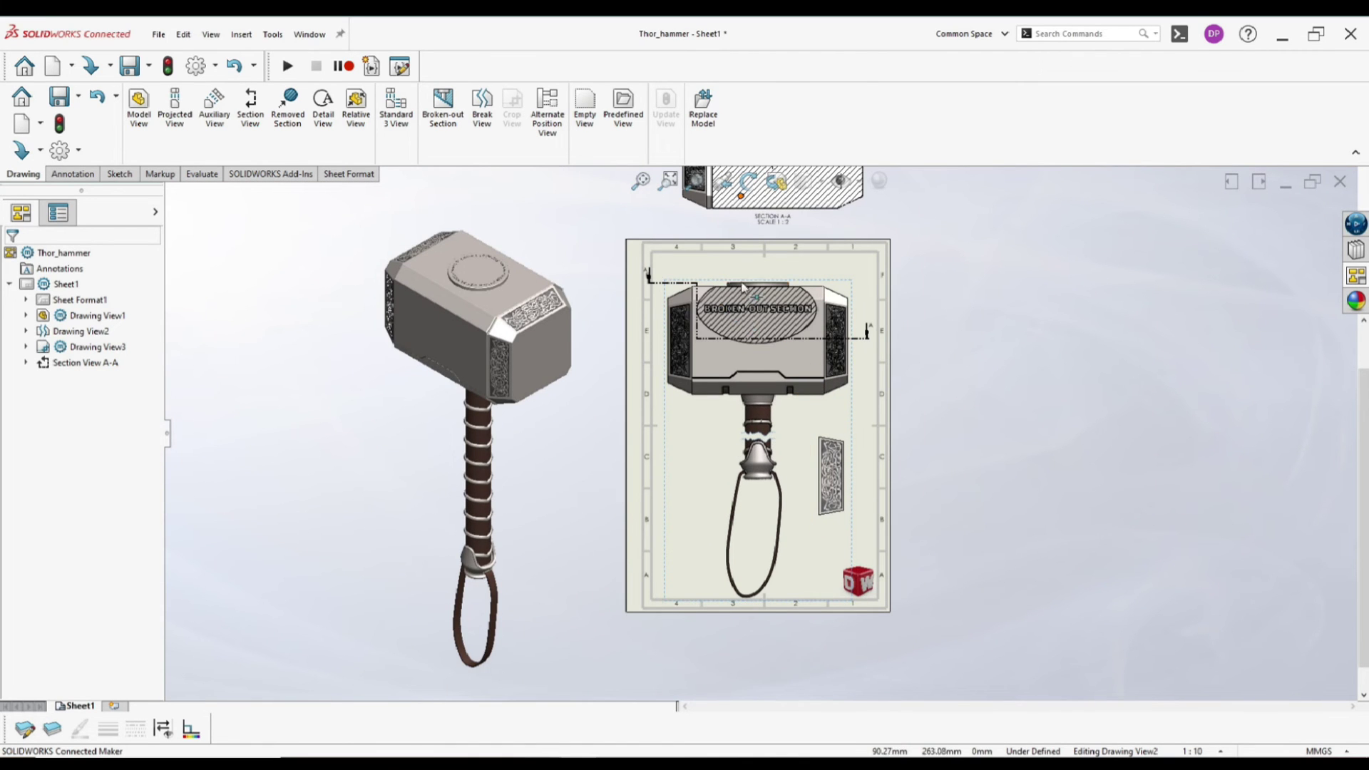
scroll(755, 300, down, 5)
scroll(755, 414, down, 5)
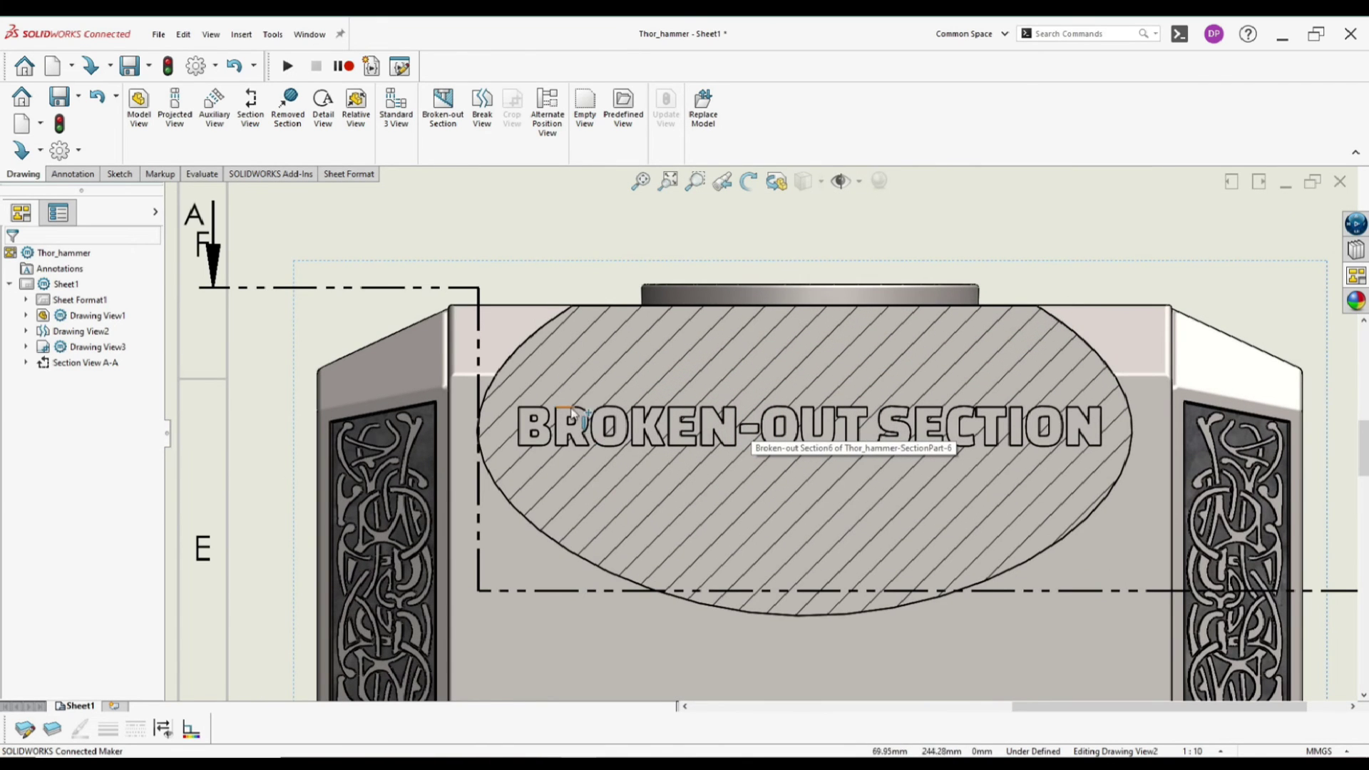
scroll(744, 498, up, 4)
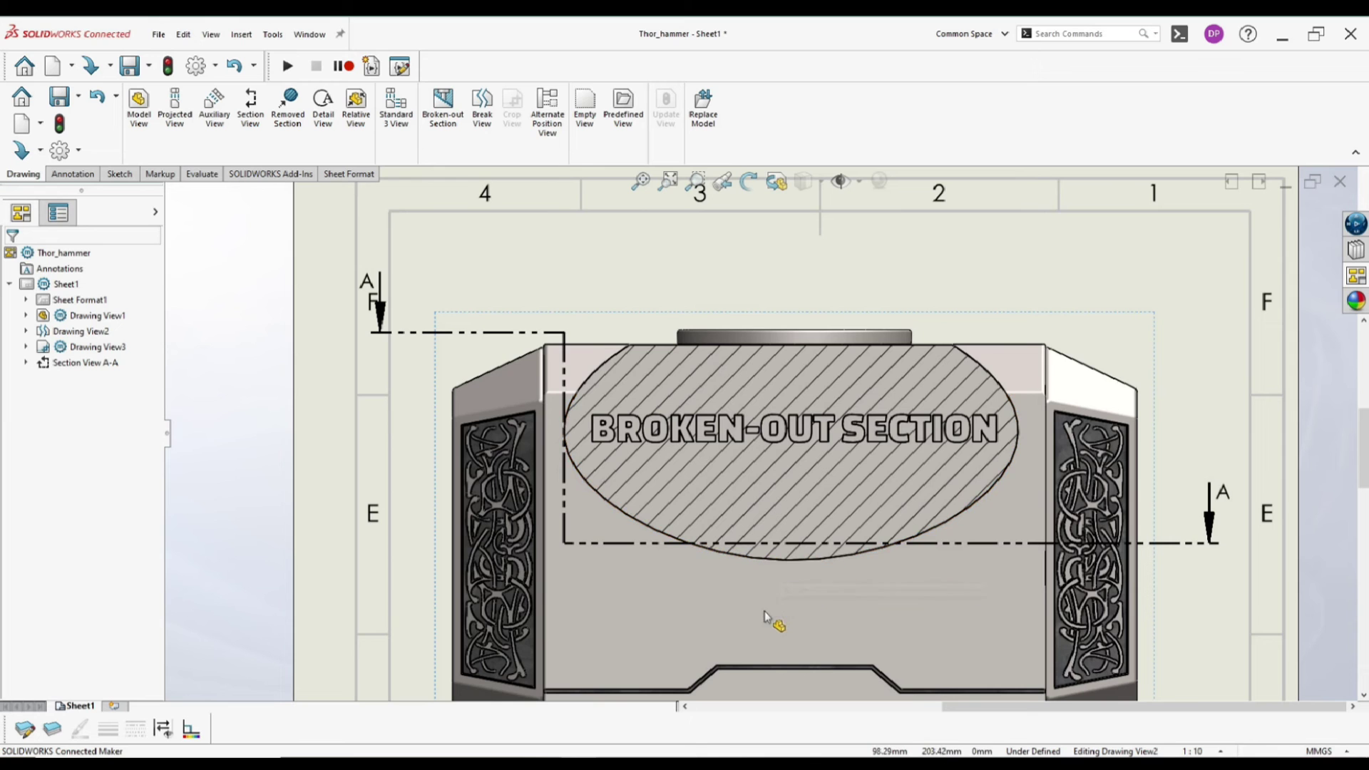
scroll(765, 615, up, 1)
scroll(724, 616, down, 2)
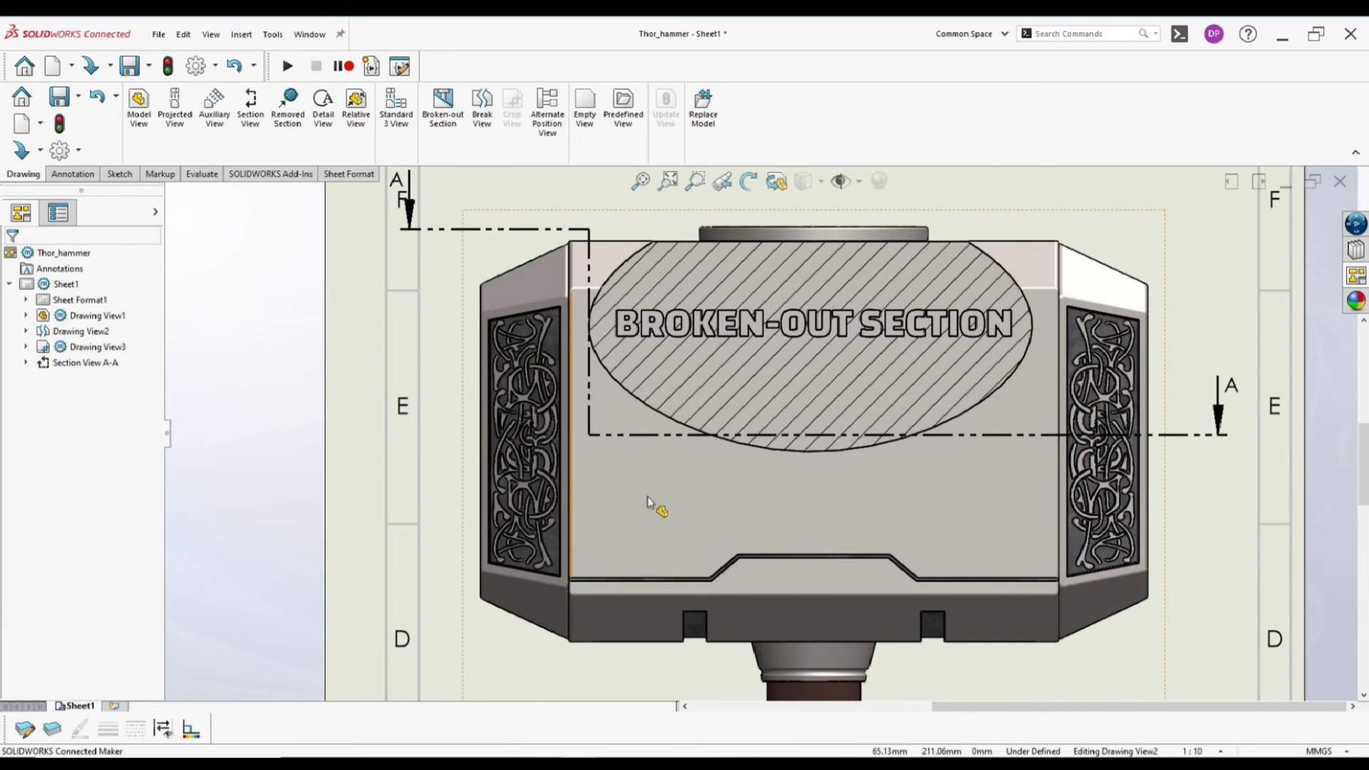
scroll(568, 483, up, 3)
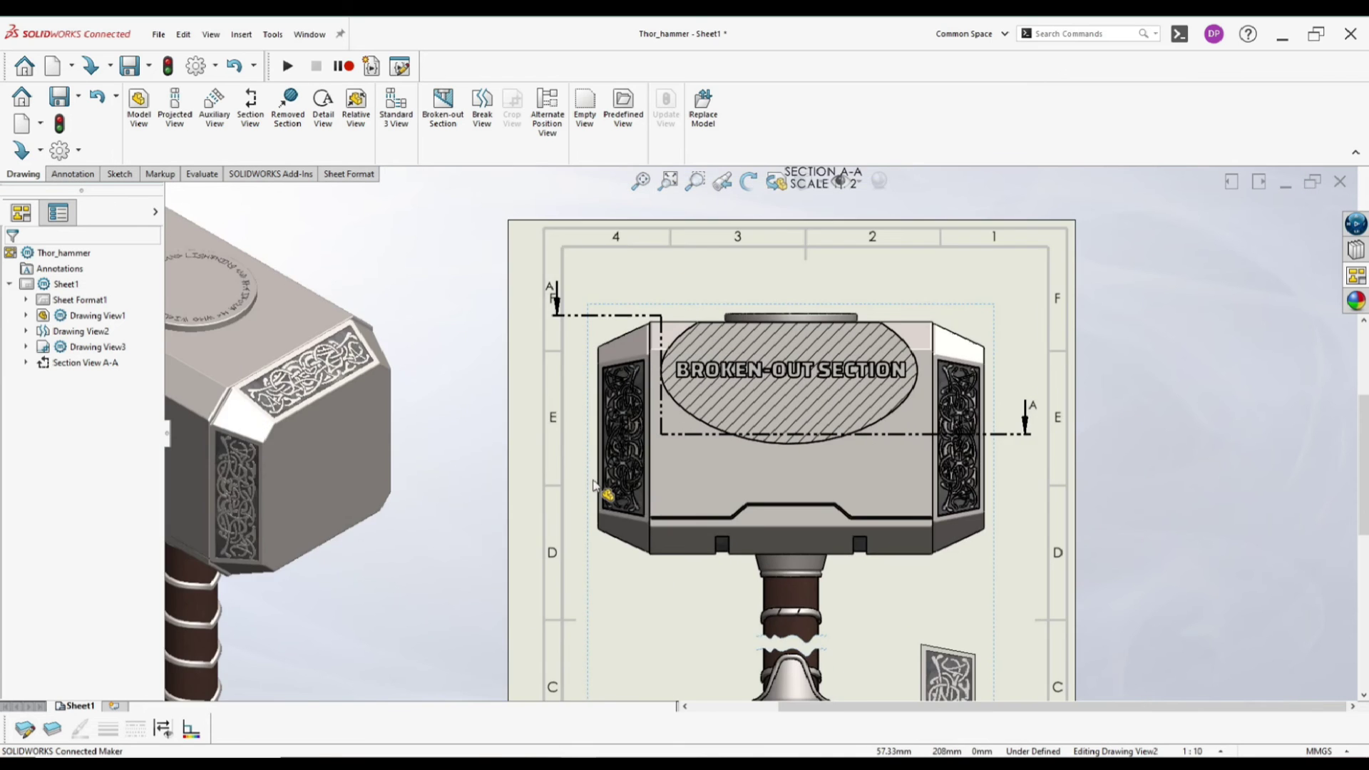
scroll(896, 682, down, 2)
scroll(898, 663, down, 2)
scroll(877, 620, down, 1)
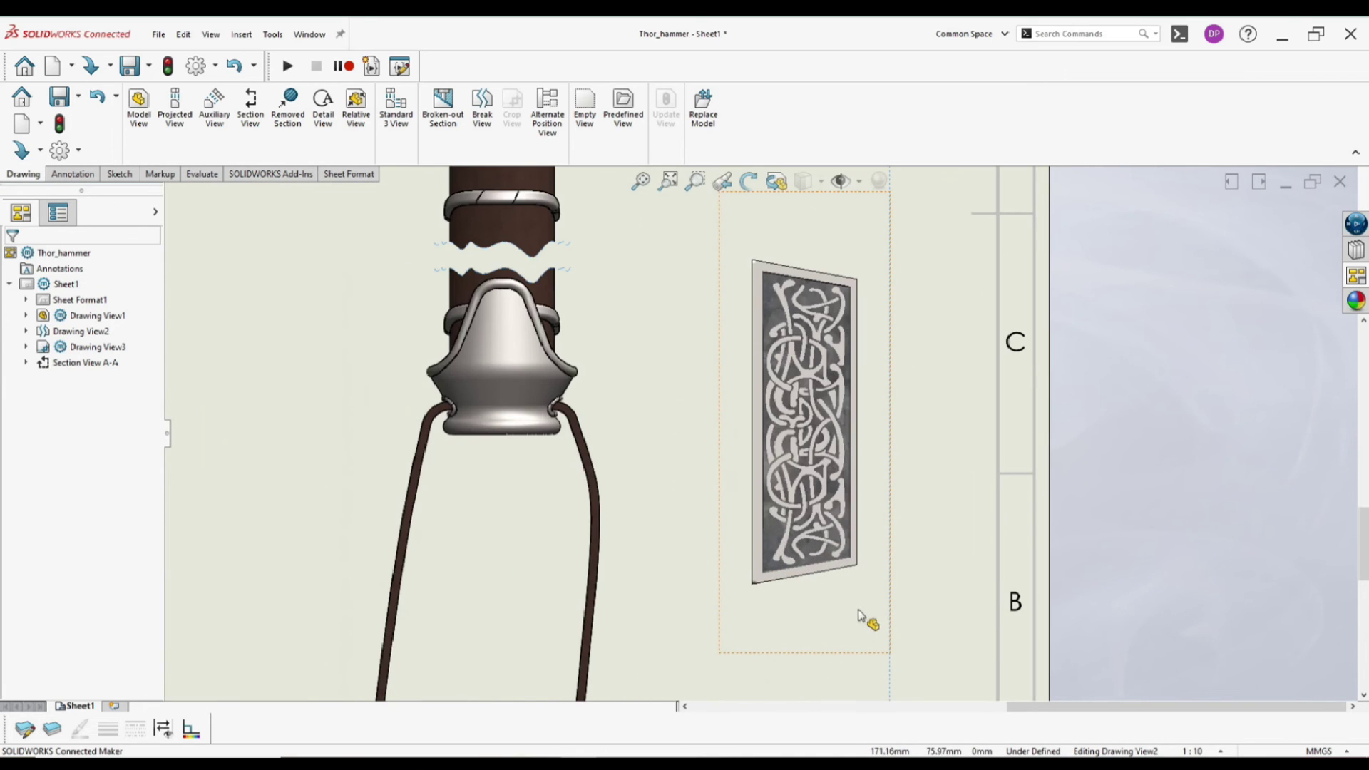